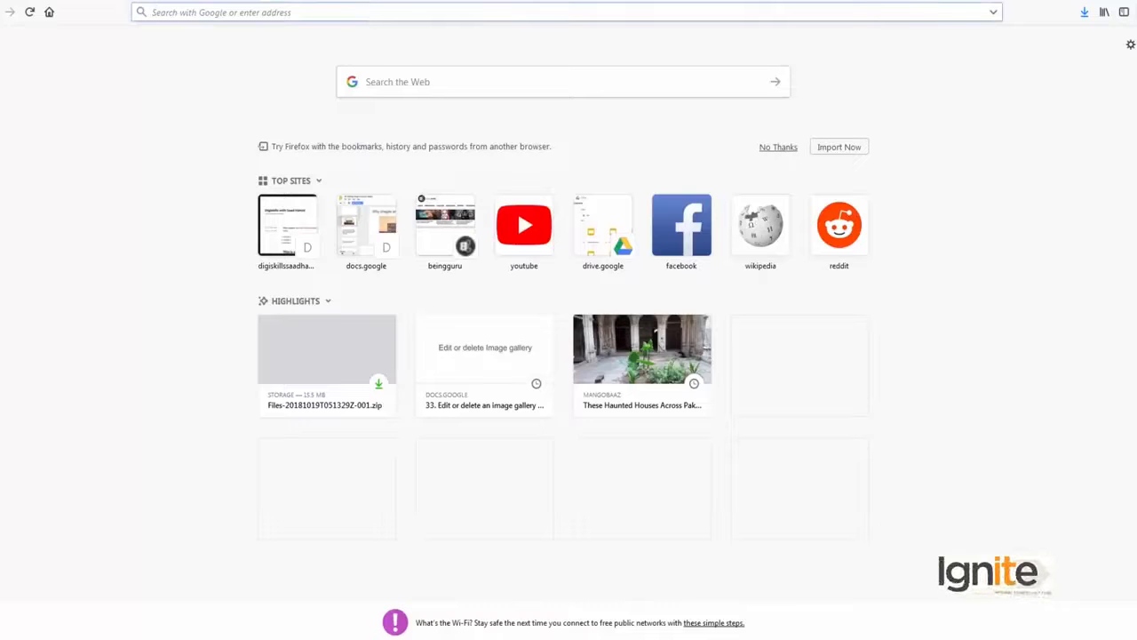
Step: Load the site's /wp-admin login page in Firefox using the autocompleted site address
type("digi")
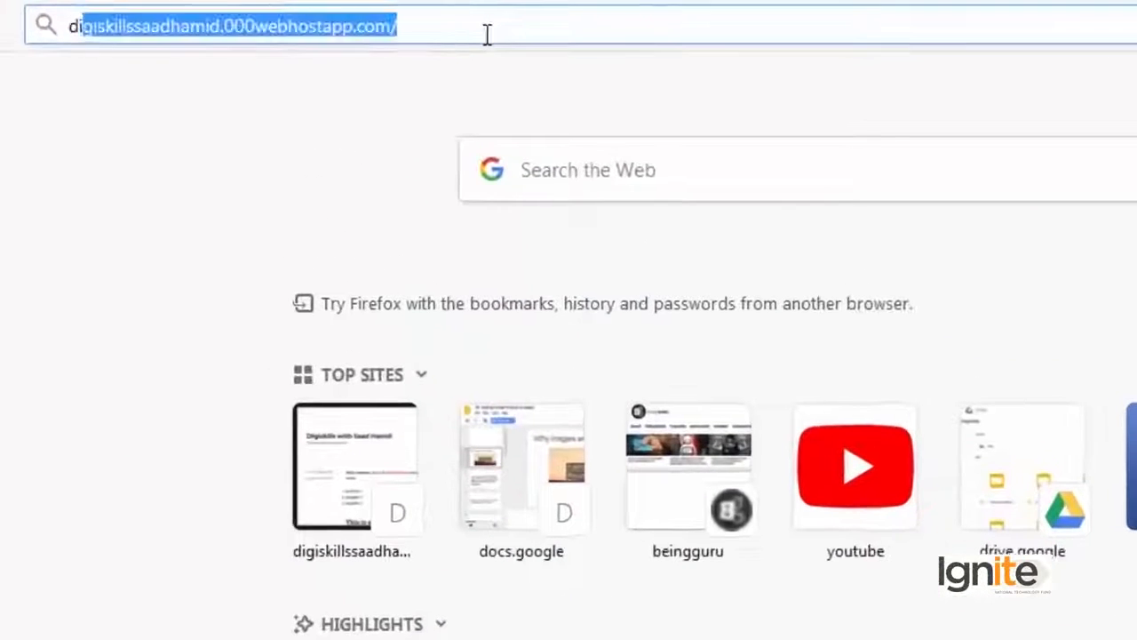
key("Right")
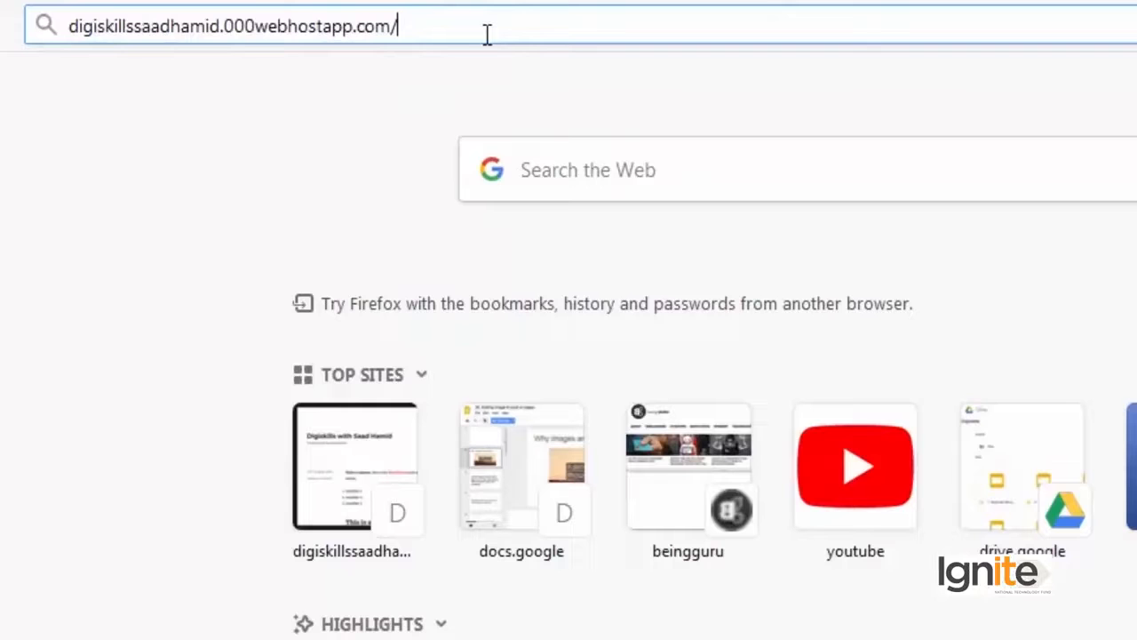
type("wp-")
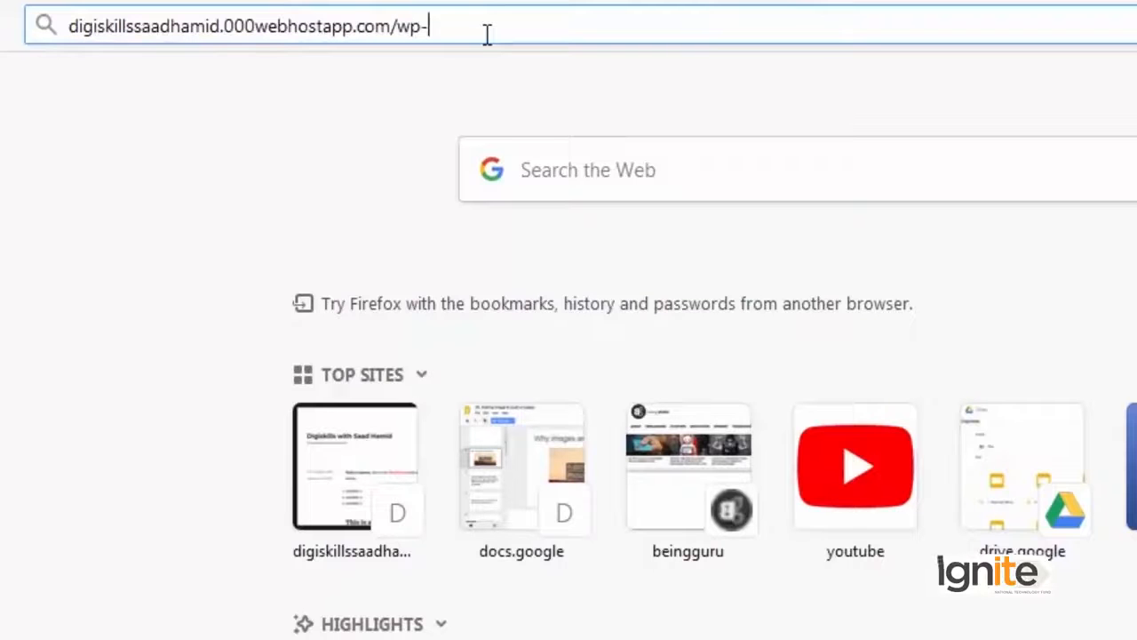
type("admin")
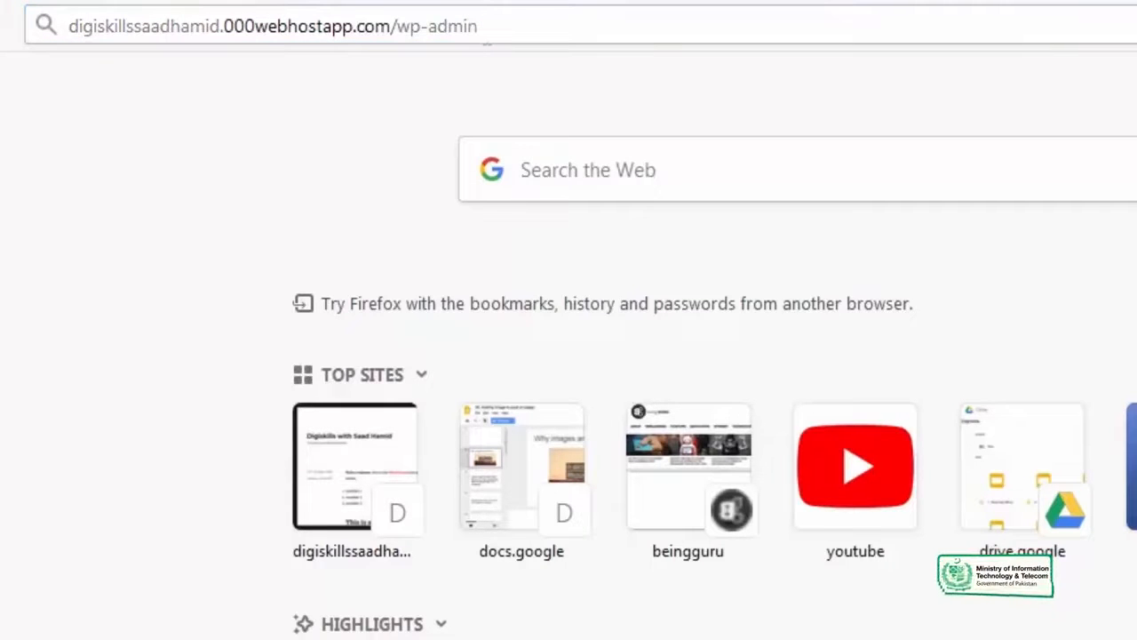
key("Return")
Step: Log in to the dashboard and start a new post via + New > Post
left_click(573, 351)
left_click(657, 402)
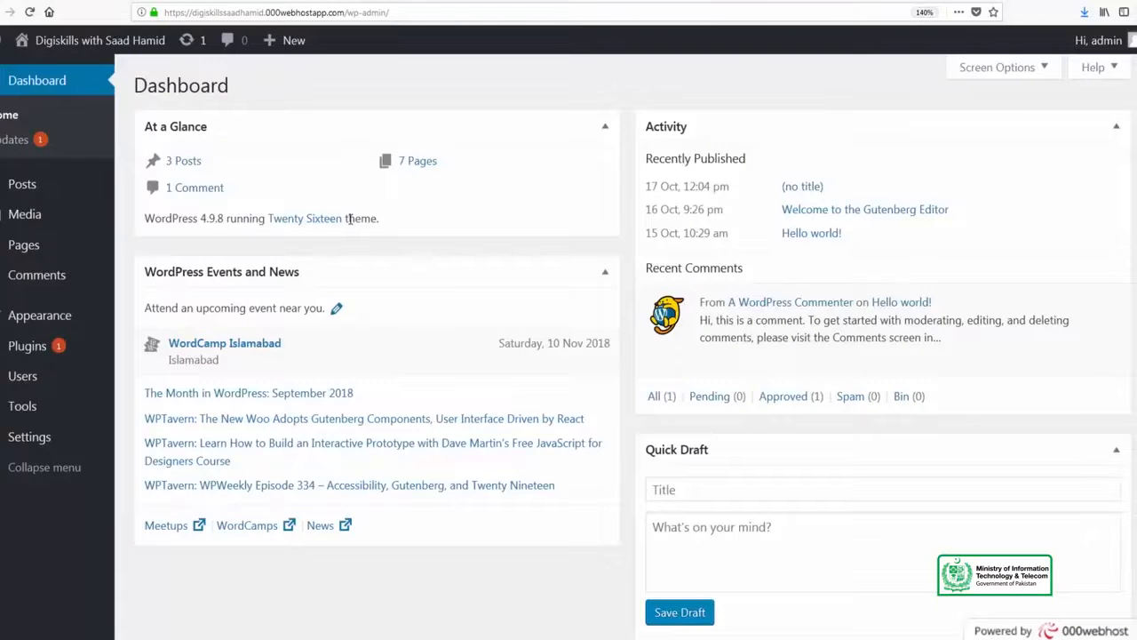
mouse_move(289, 40)
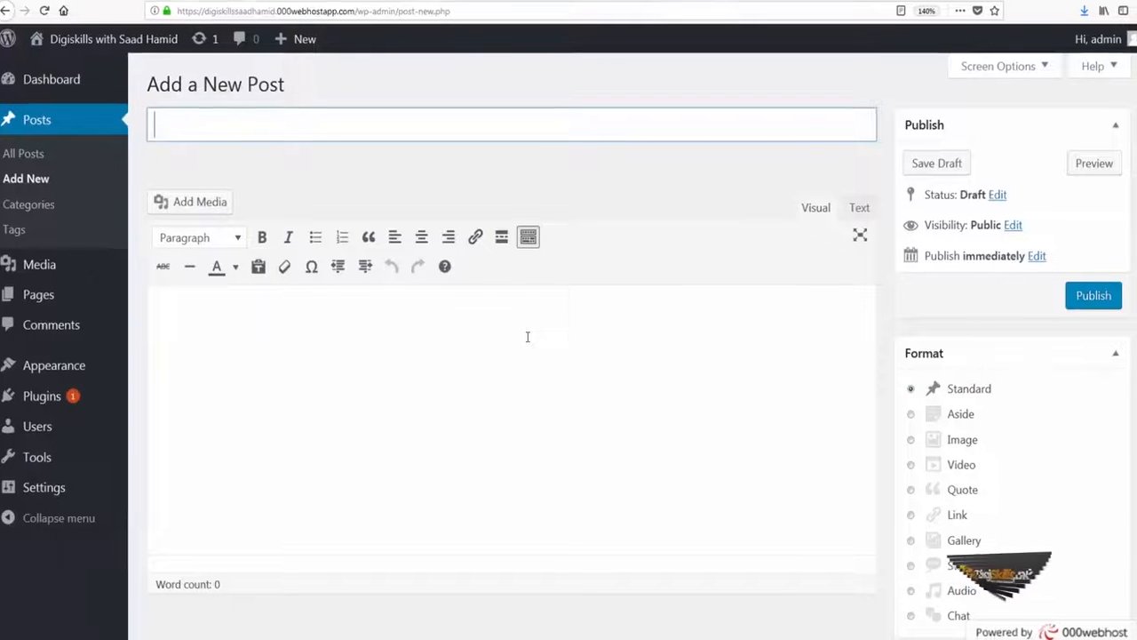
Step: Title the post 'This is a image gallery post' and write 'You will see a gallery of images here'
type("This is a image ga")
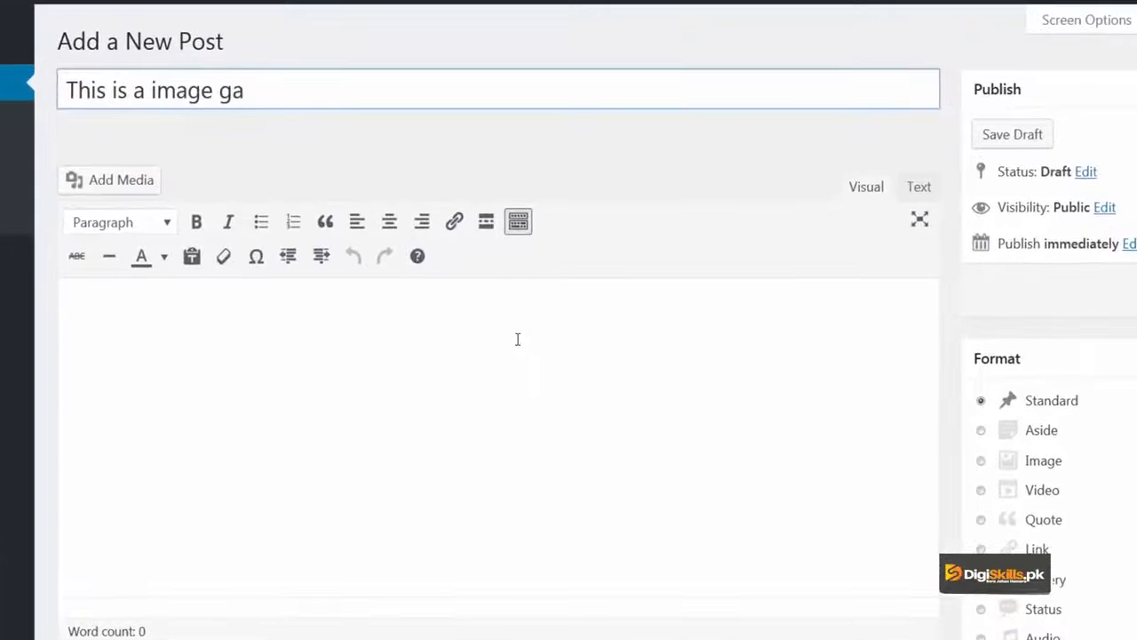
type("llery post")
key("Tab")
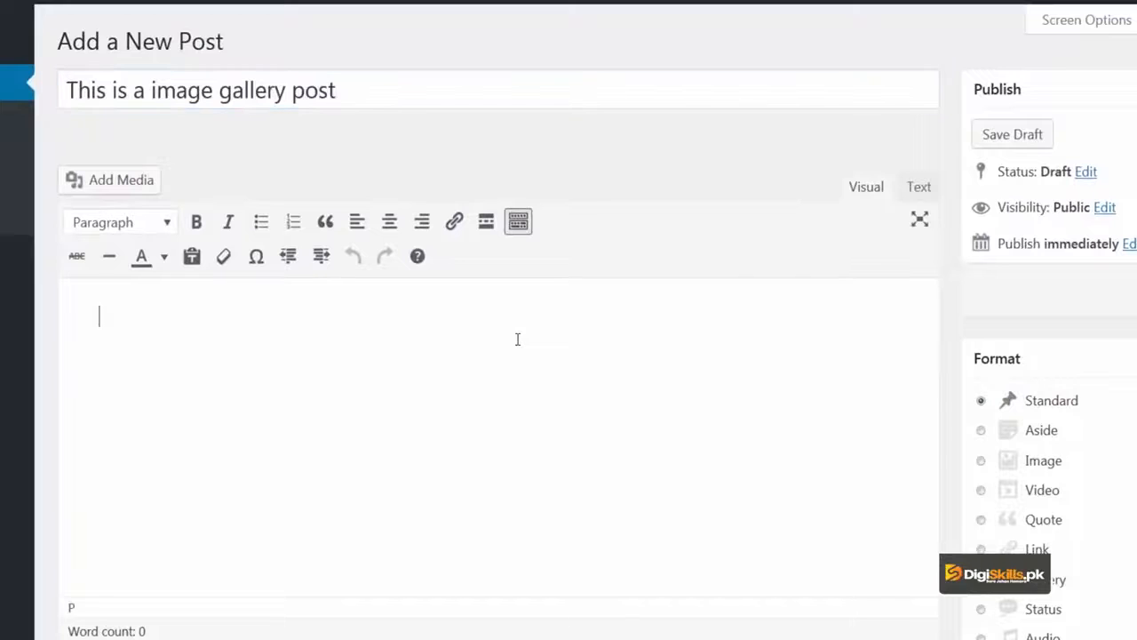
type("You will see ag allery of images here")
key("Return")
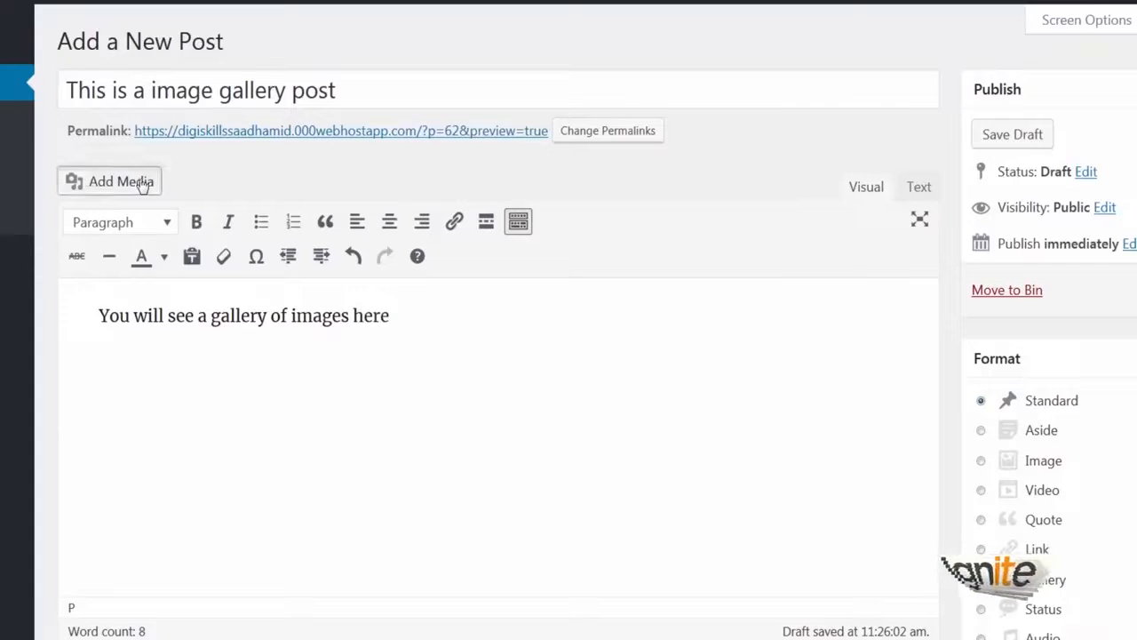
Step: Open the media window from Add Media and switch it to Create Gallery mode
left_click(146, 180)
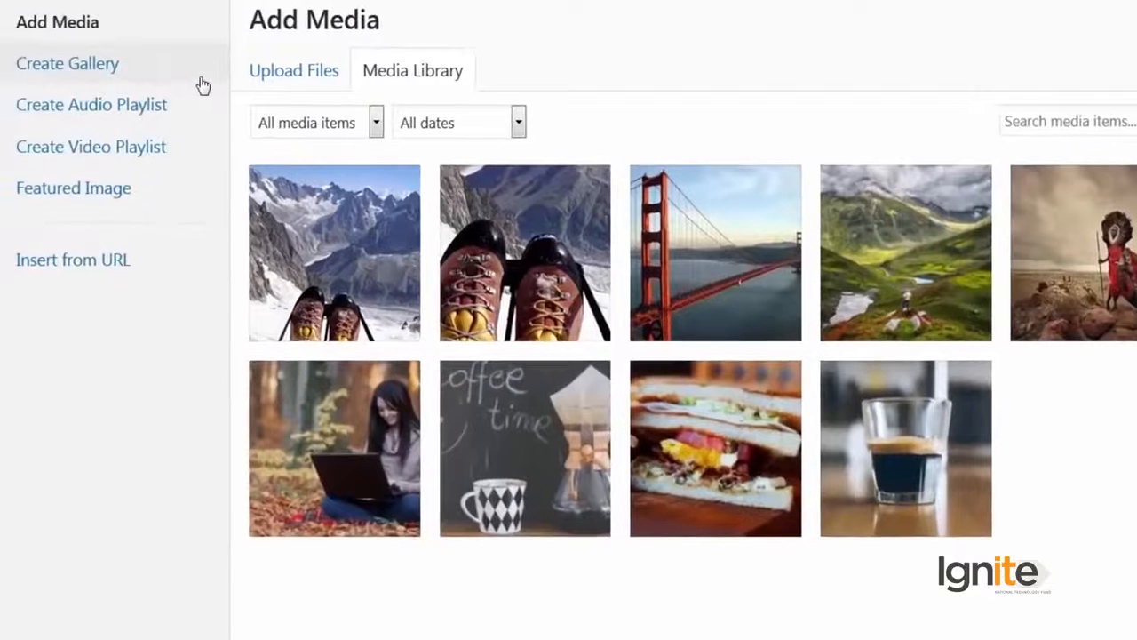
left_click(200, 78)
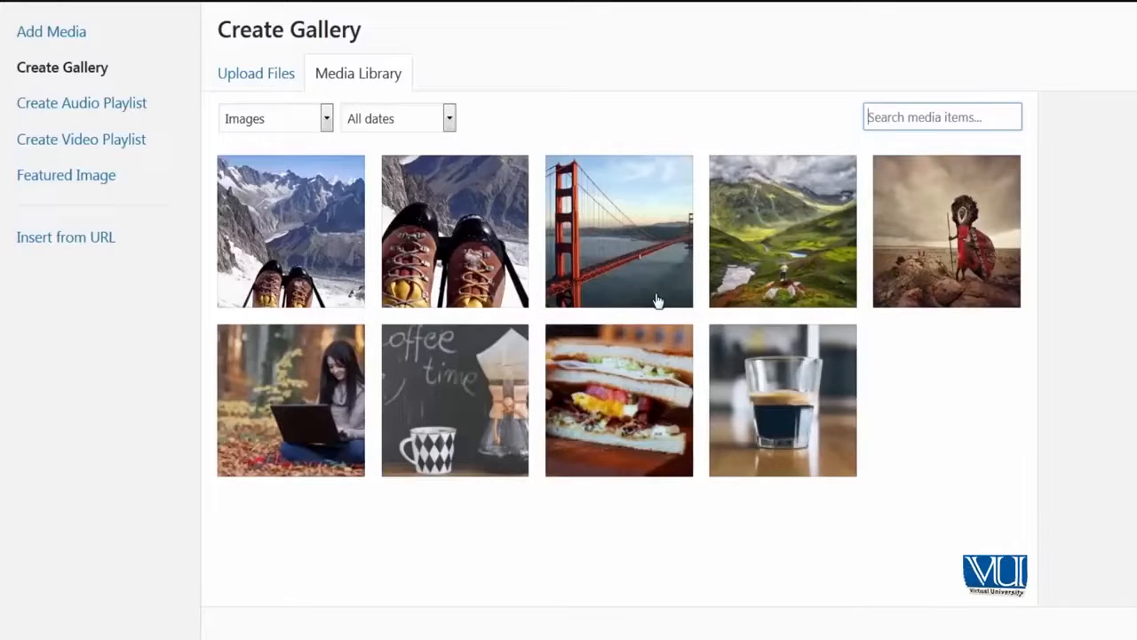
Step: Select the coffee glass, sandwich, woman with laptop and mountain boots images
left_click(451, 119)
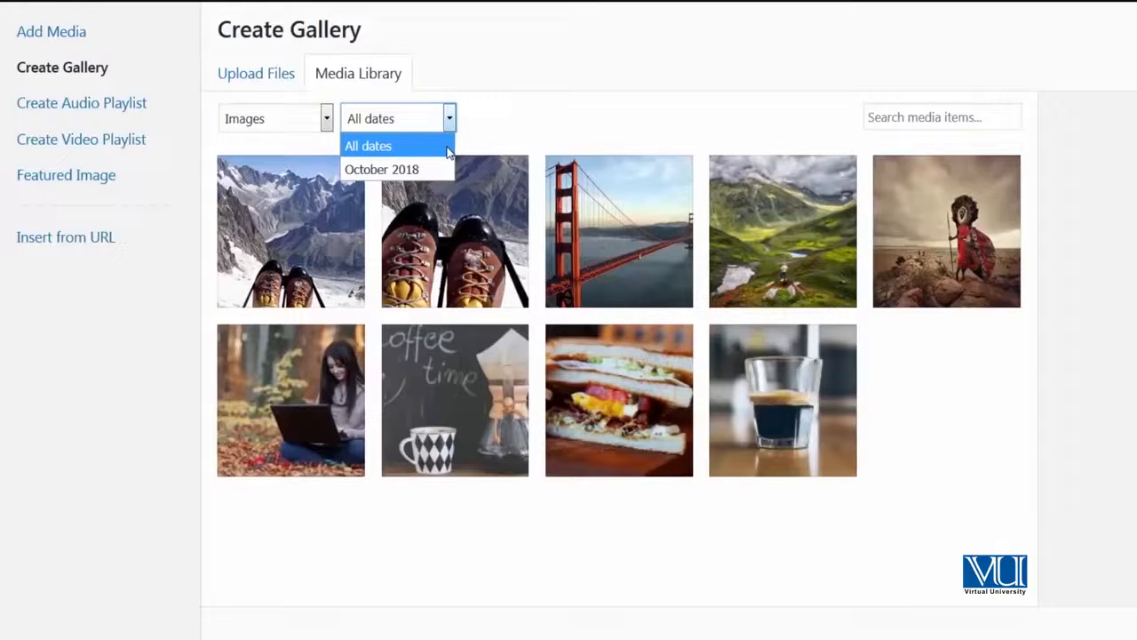
left_click(501, 106)
left_click(831, 476)
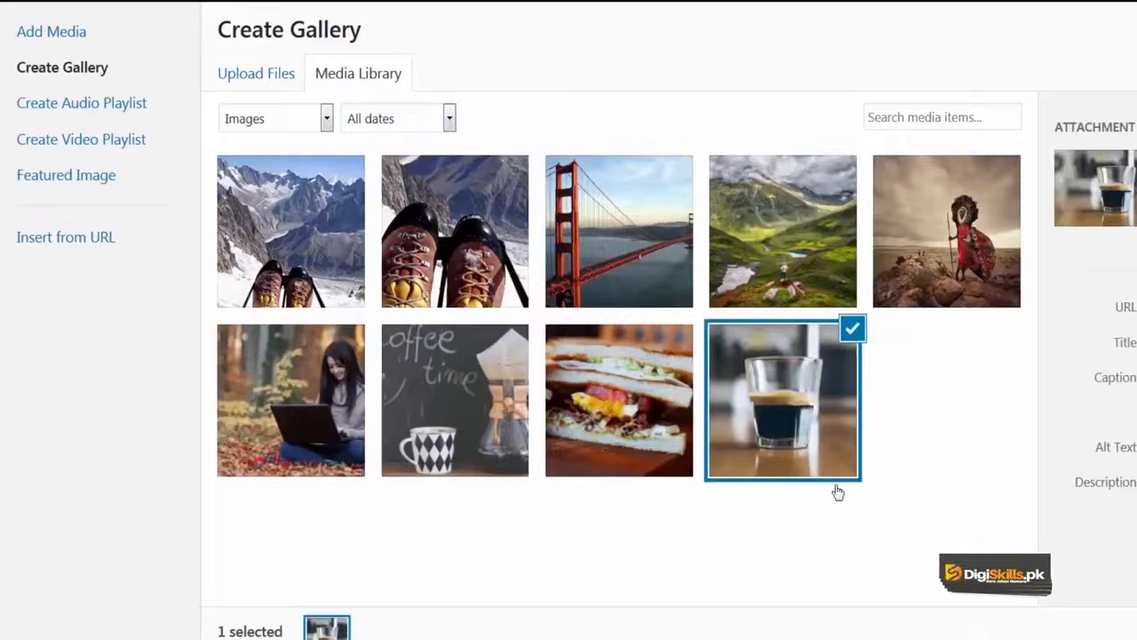
left_click(601, 414)
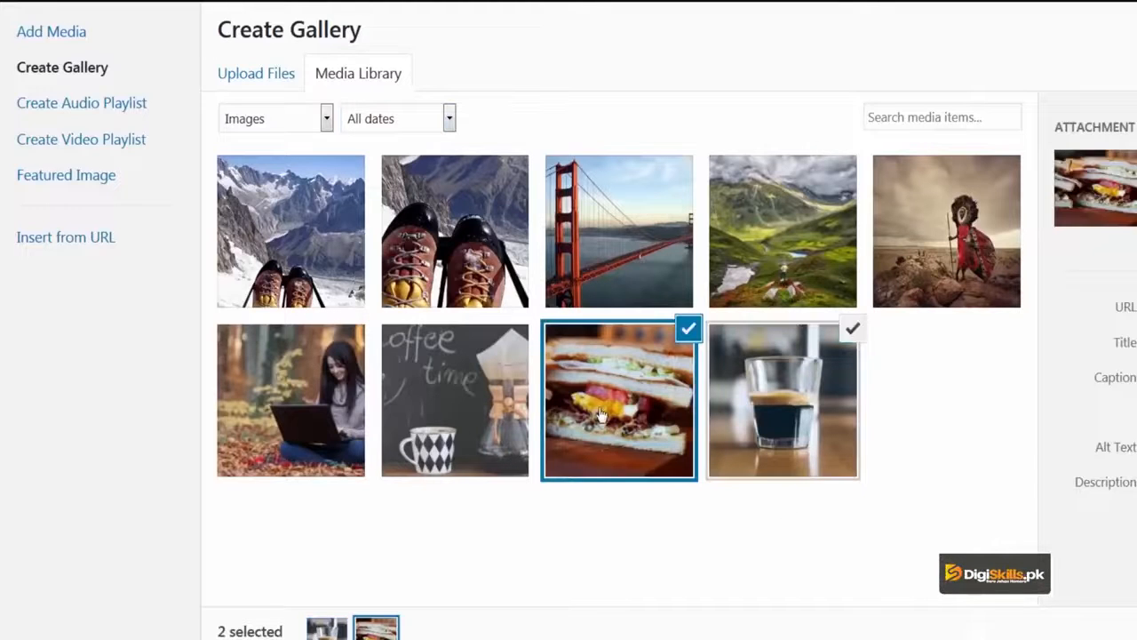
left_click(308, 417)
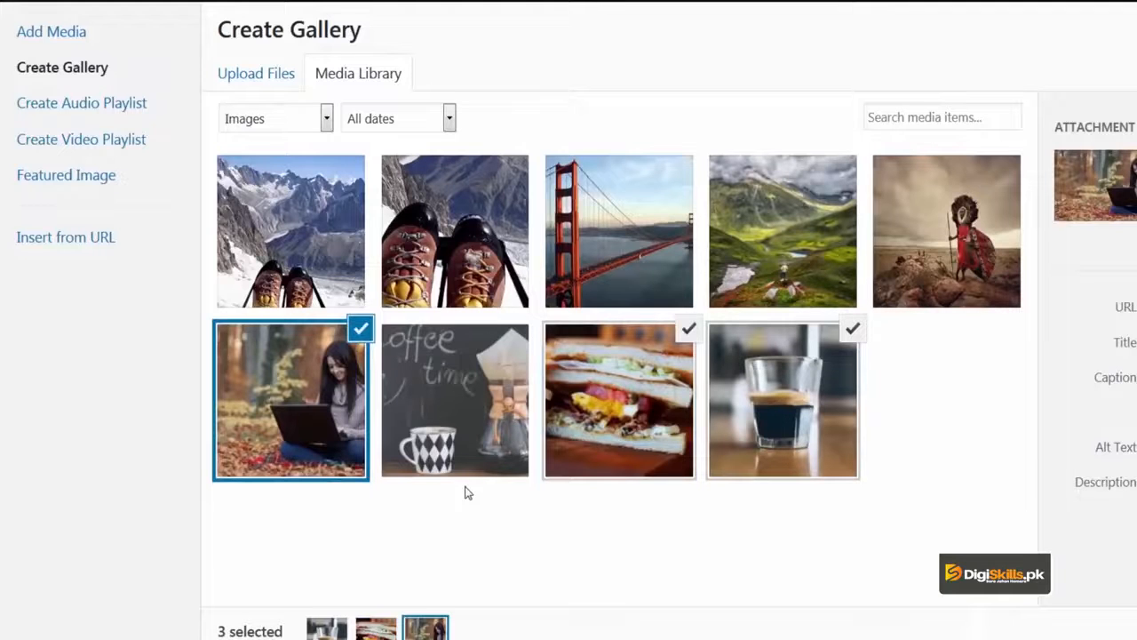
left_click(286, 298)
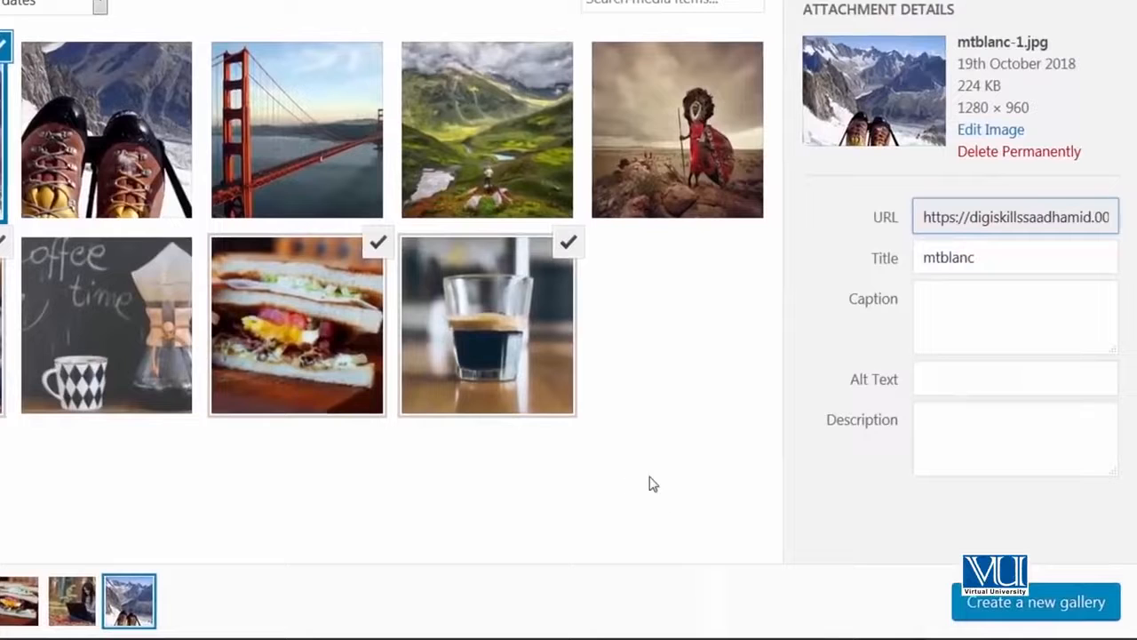
Step: Create a new gallery from the four selected images
left_click(991, 621)
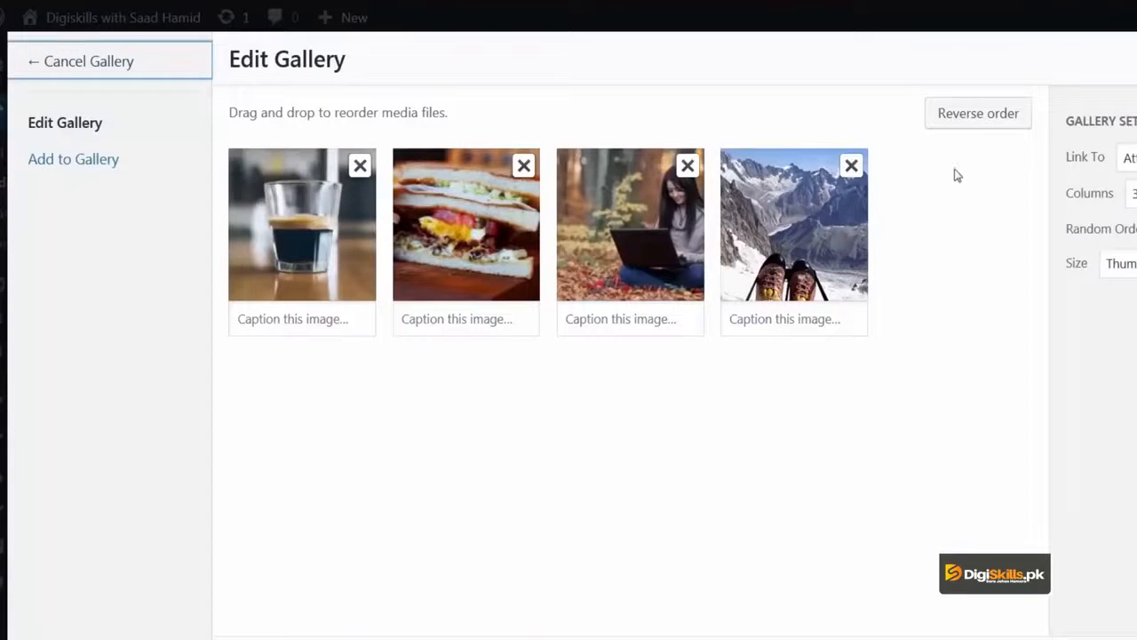
Step: Caption the boots image 'Boots on mountains show freedom' and the laptop image 'Girl with laptop making money'
left_click(974, 117)
left_click(975, 117)
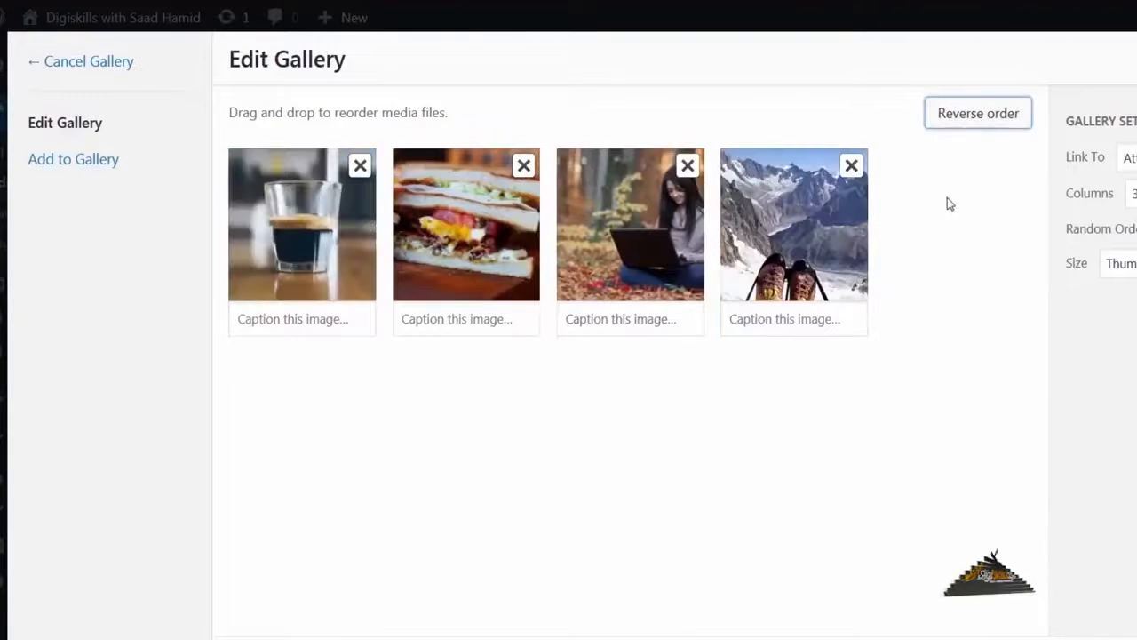
left_click(802, 313)
type("Boots on t")
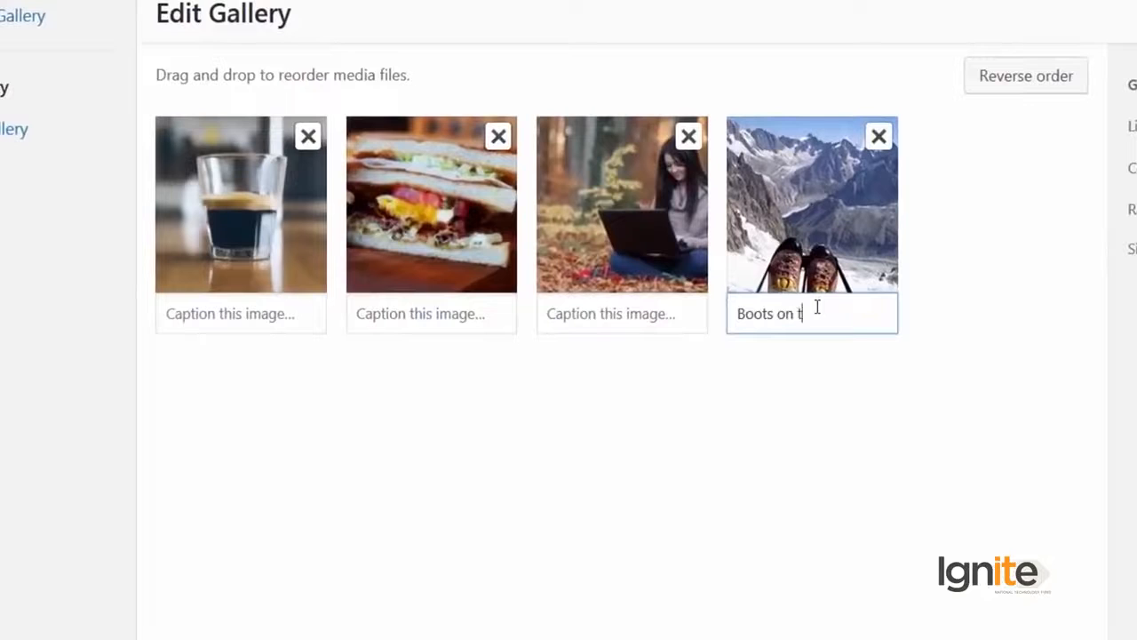
type("on mountains show freedom")
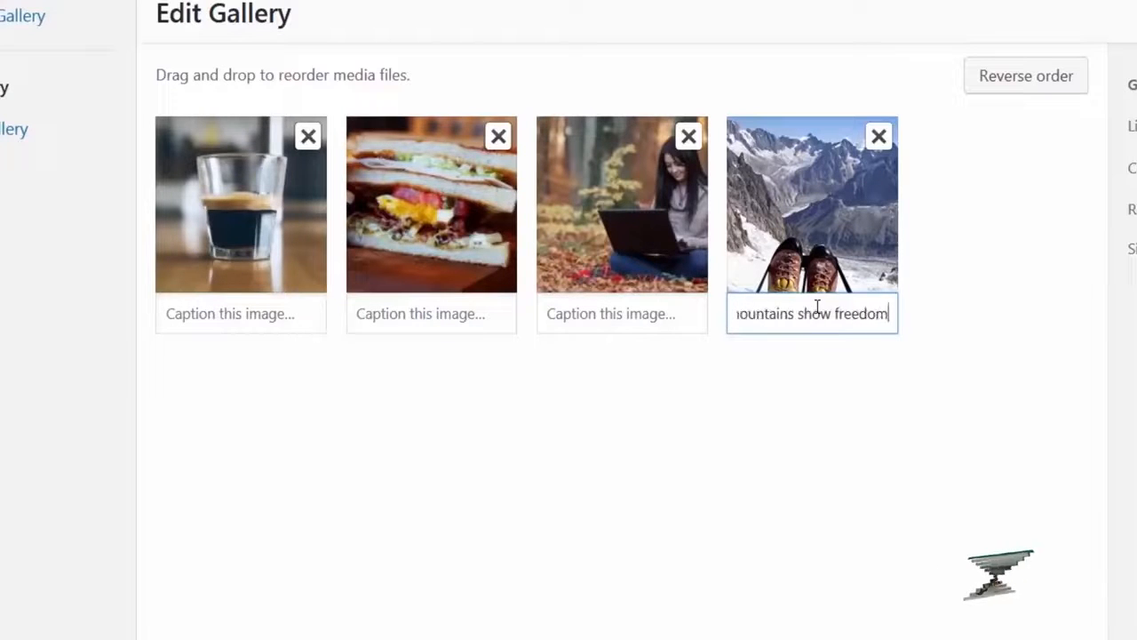
left_click(691, 306)
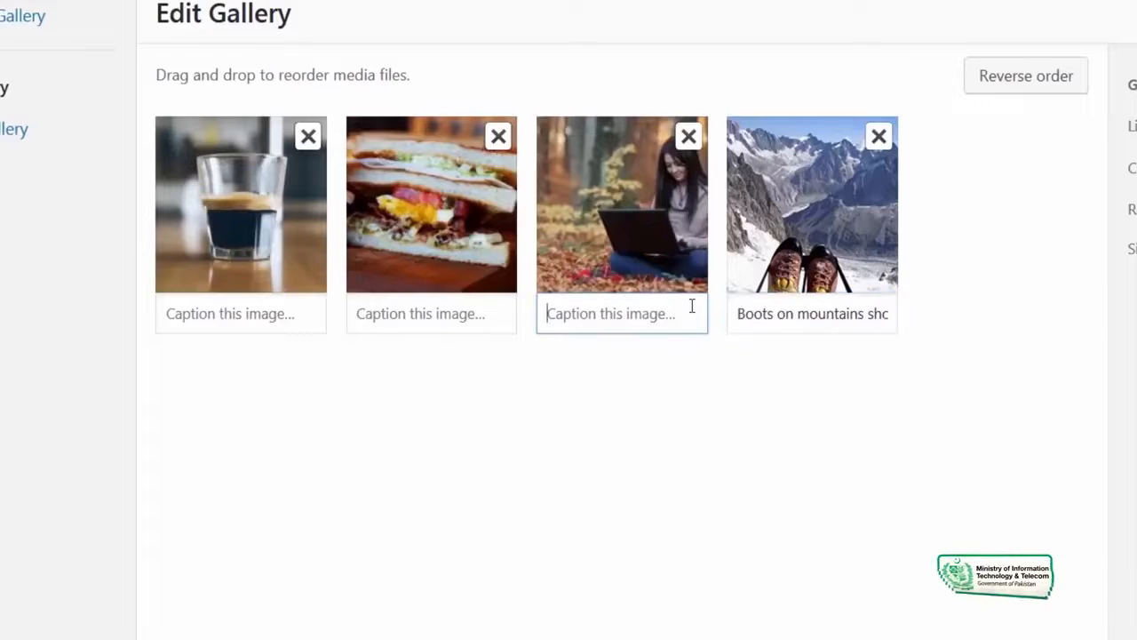
type("Girl with l")
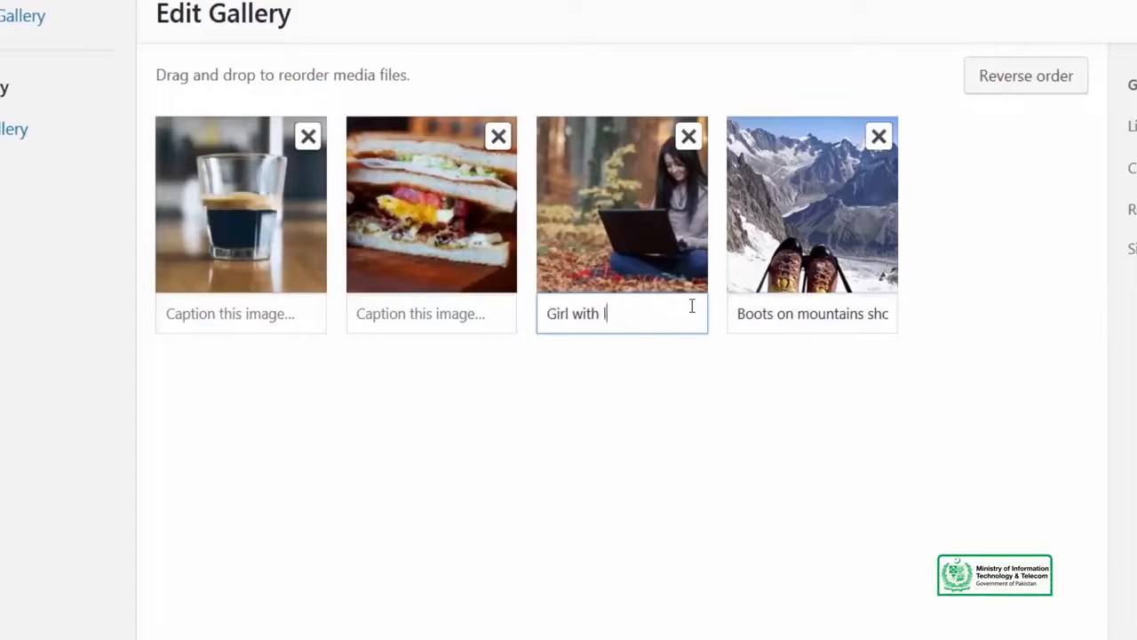
type("aptop making money")
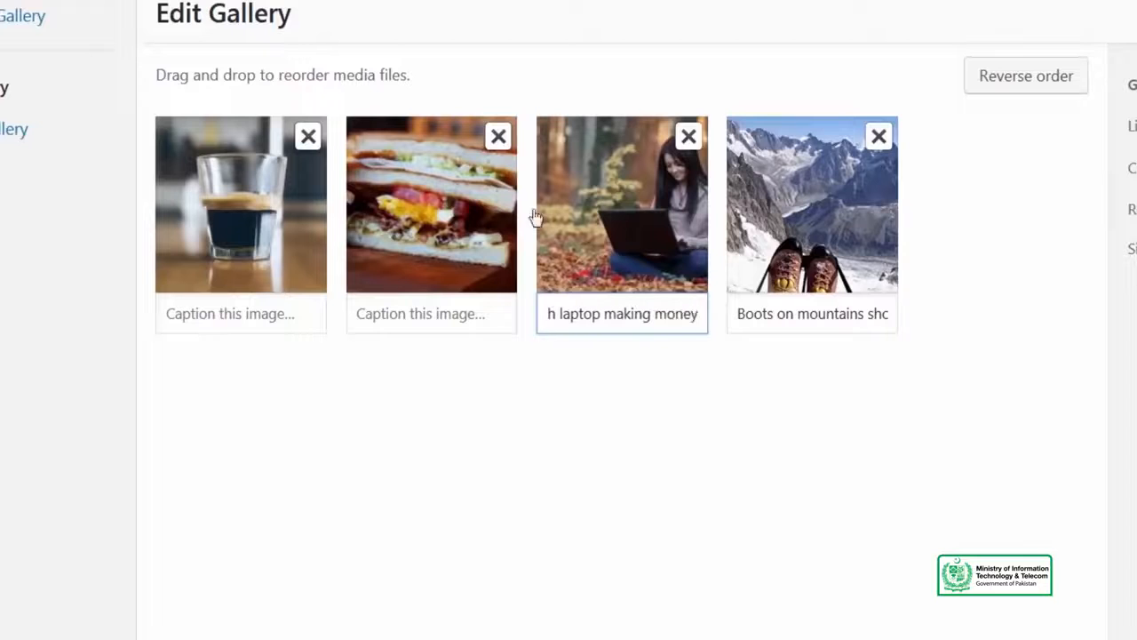
Step: Caption the sandwich 'Good food' and the coffee glass 'Good coffee', then check the boots image details
left_click(399, 313)
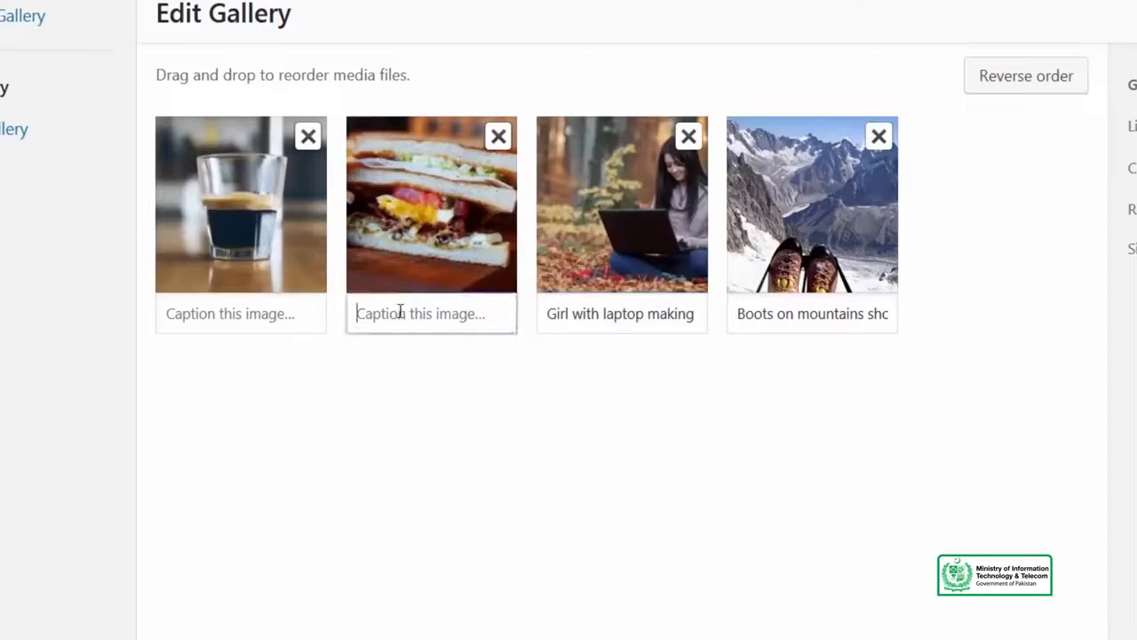
type("Good food")
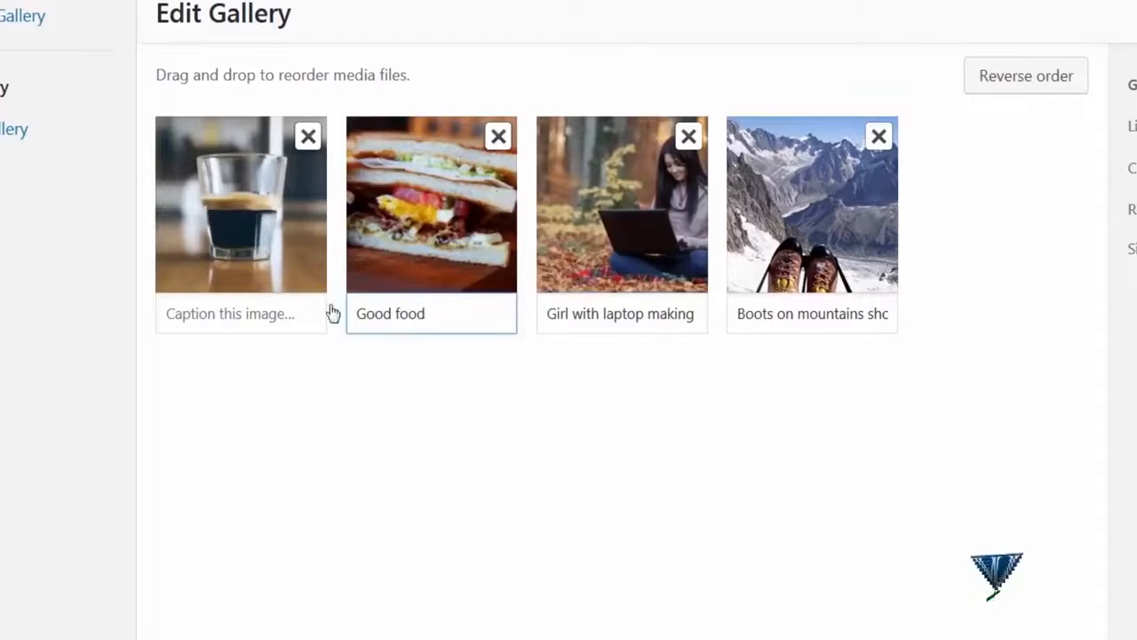
left_click(304, 321)
type("Good coffee")
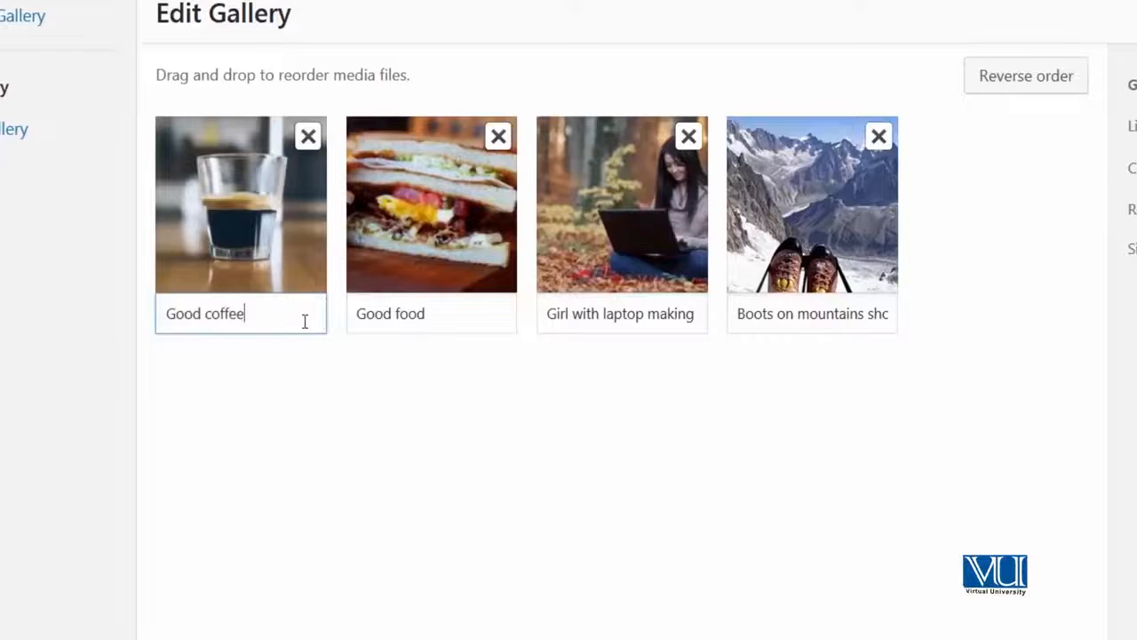
left_click(364, 366)
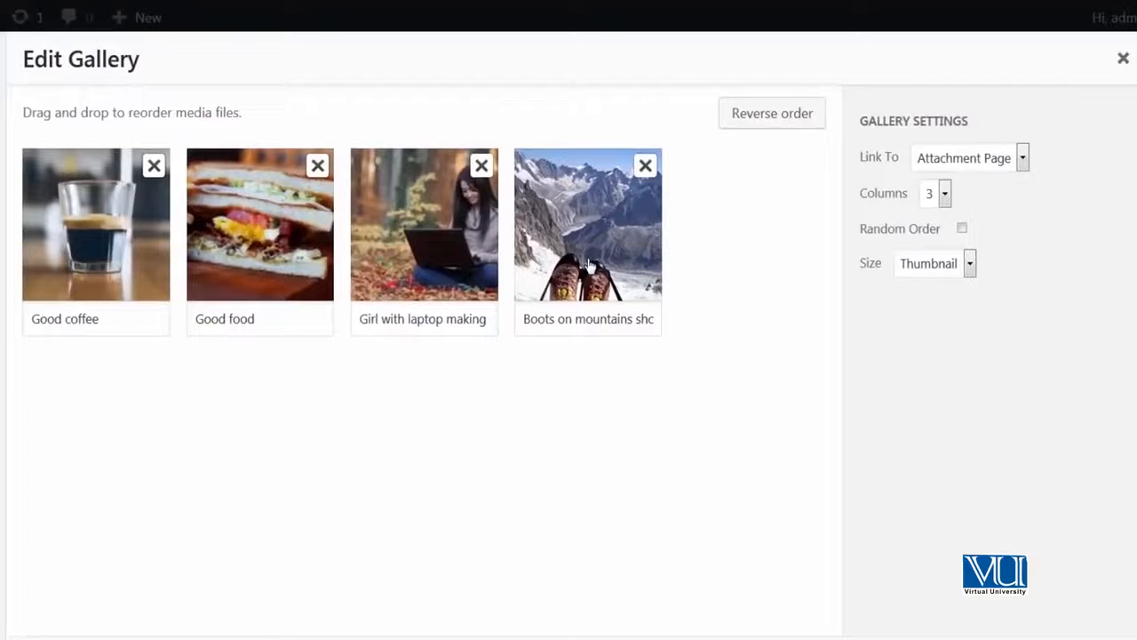
left_click(614, 252)
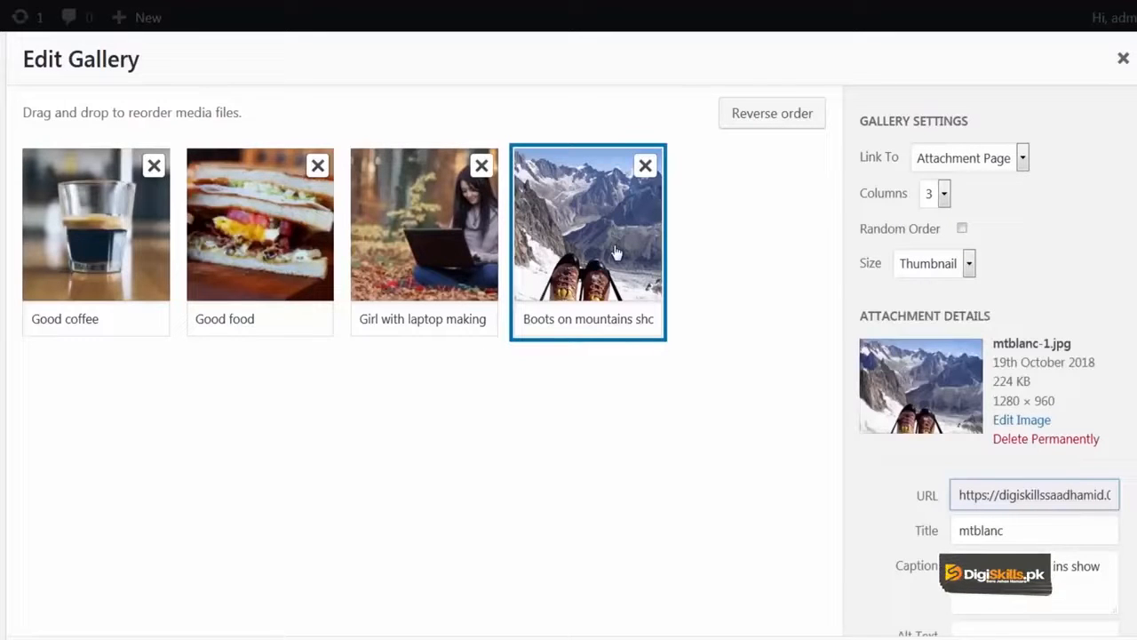
left_click(615, 251)
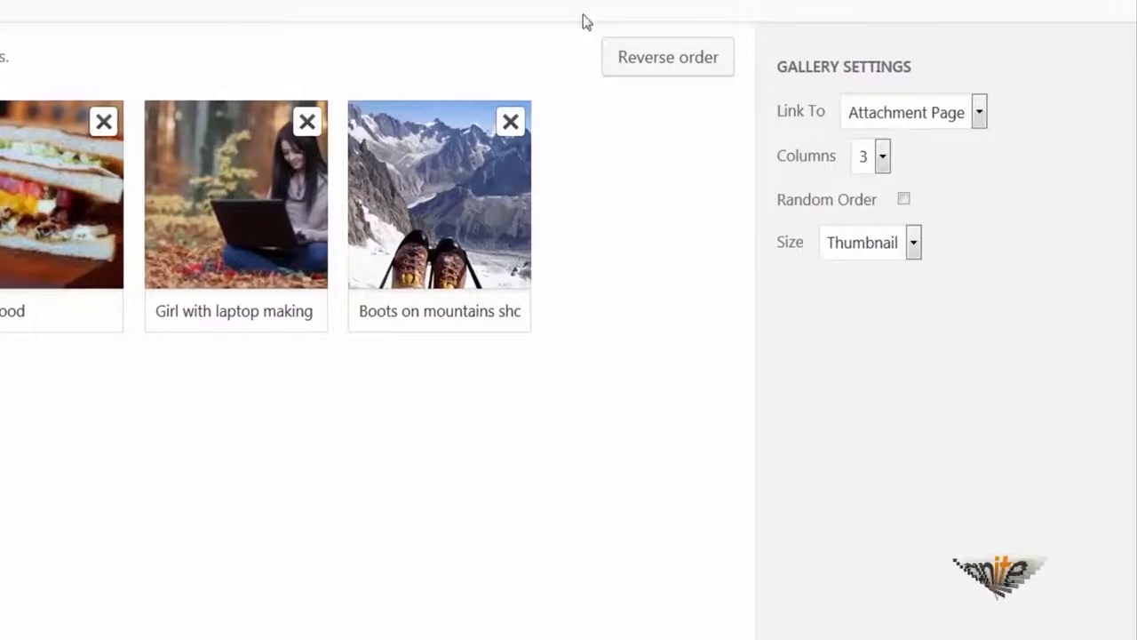
Step: Set the gallery to 2 columns at Medium size and insert it into the post
left_click(879, 156)
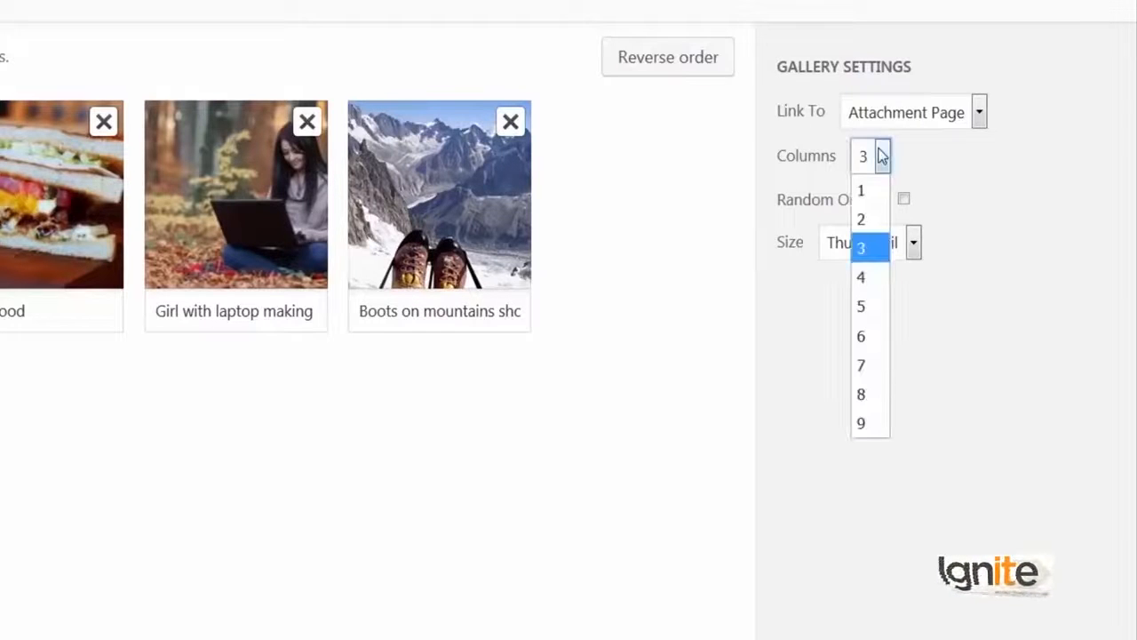
left_click(874, 238)
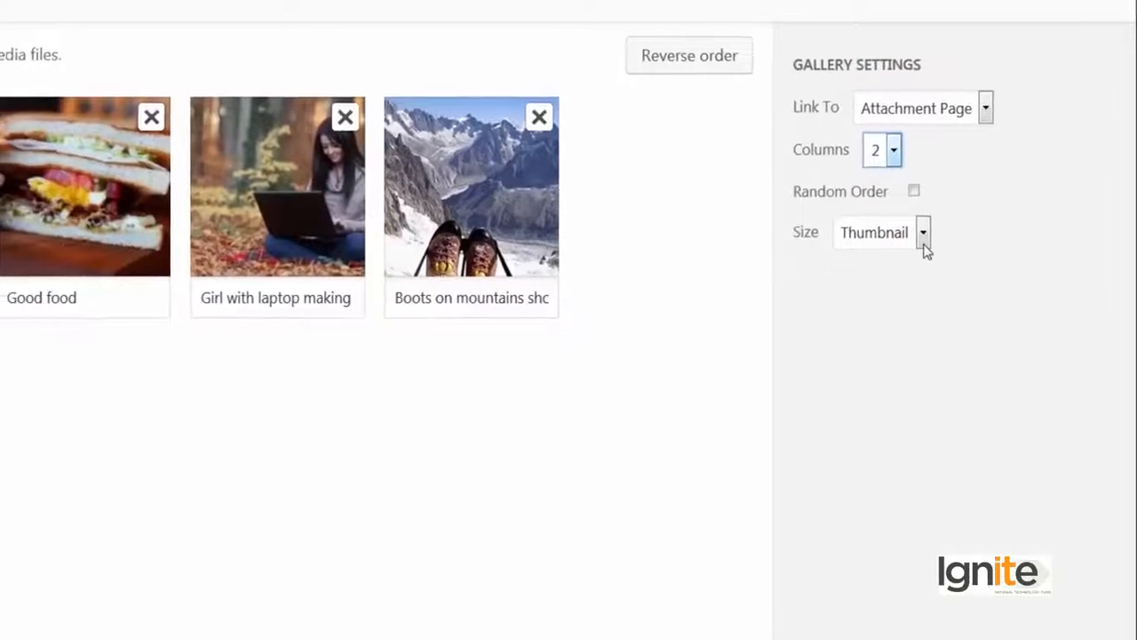
left_click(914, 242)
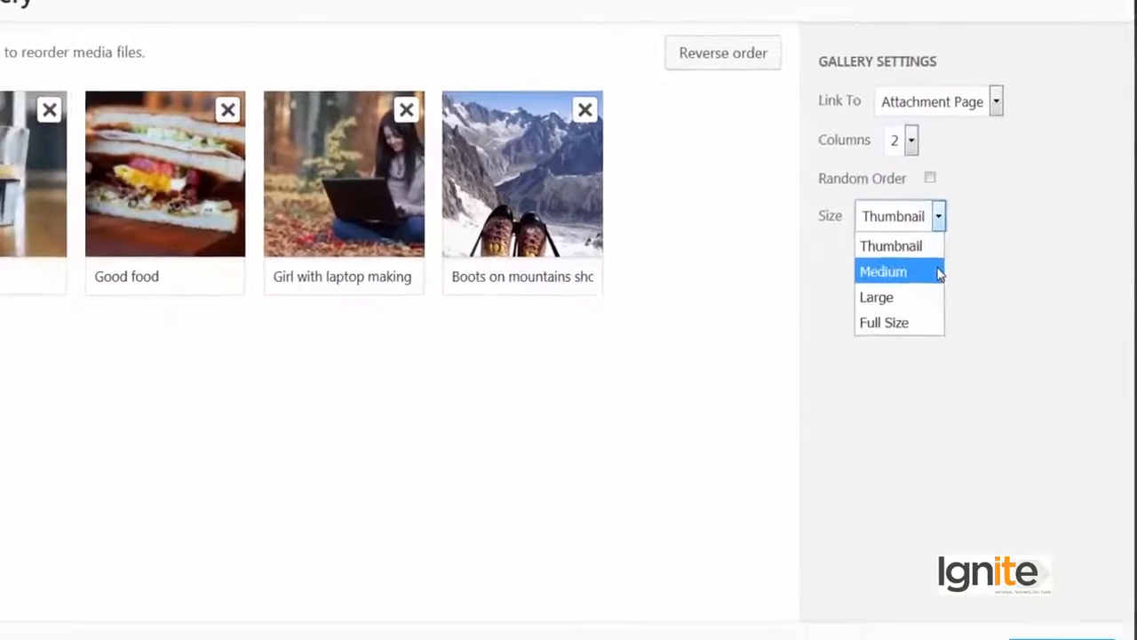
left_click(939, 272)
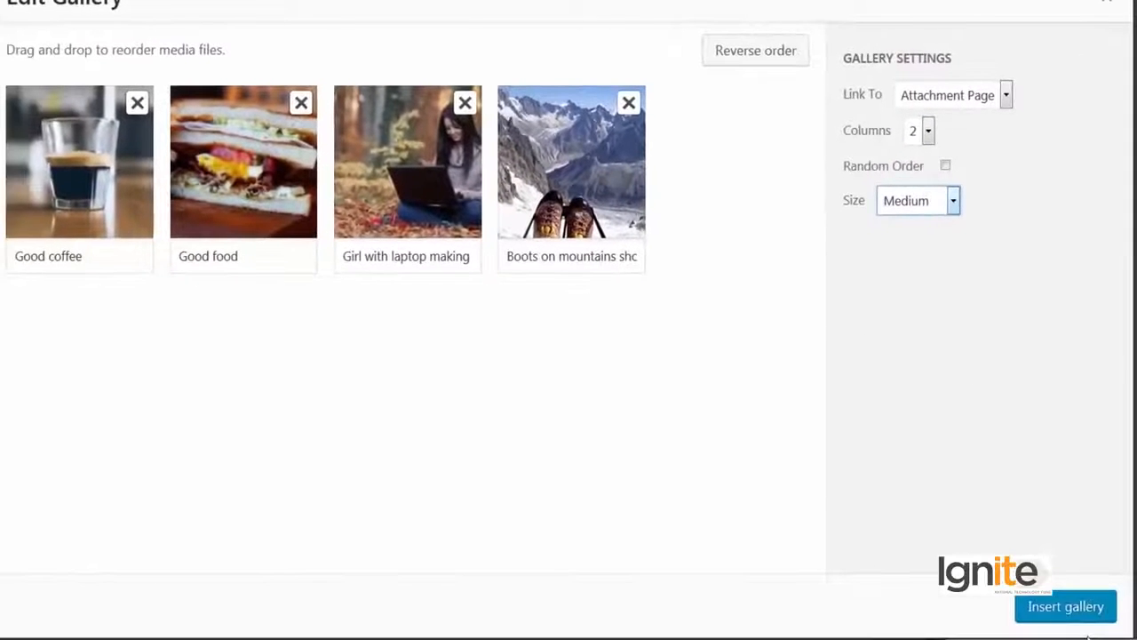
left_click(1083, 628)
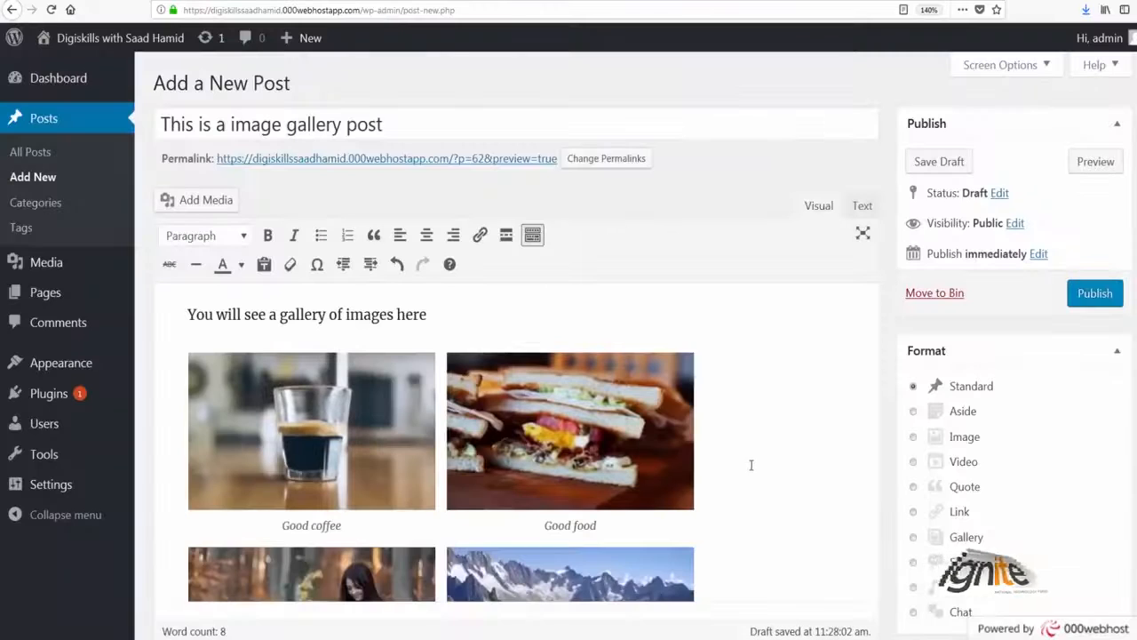
scroll(750, 464, "up", 5)
scroll(750, 463, "down", 4)
scroll(936, 240, "up", 1)
scroll(937, 241, "up", 2)
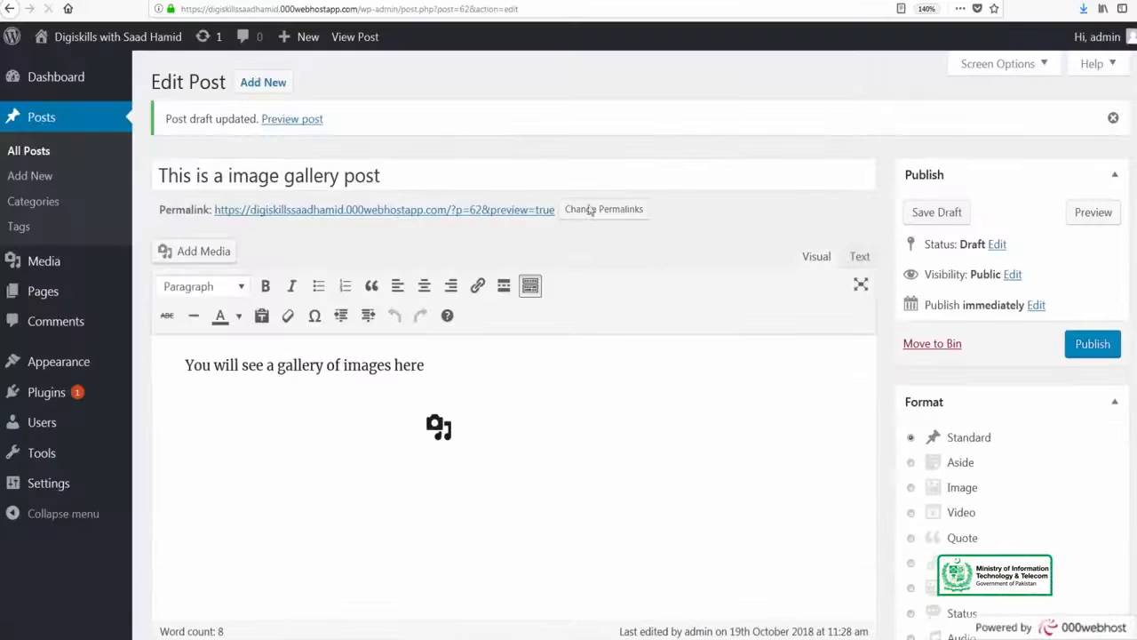
right_click(199, 85)
left_click(537, 220)
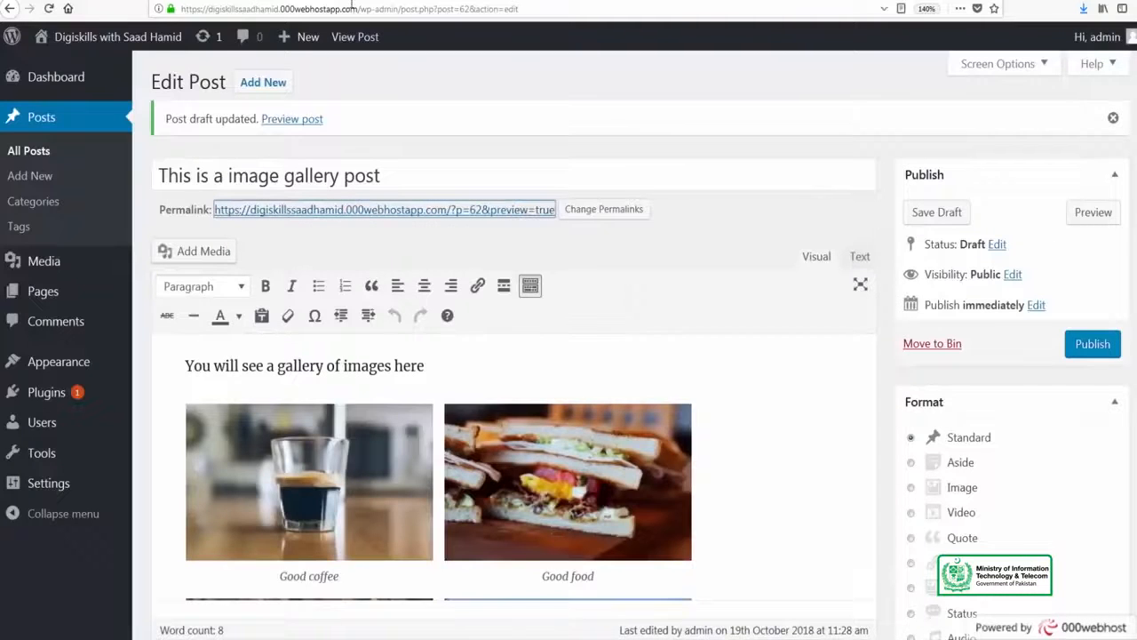
left_click(497, 0)
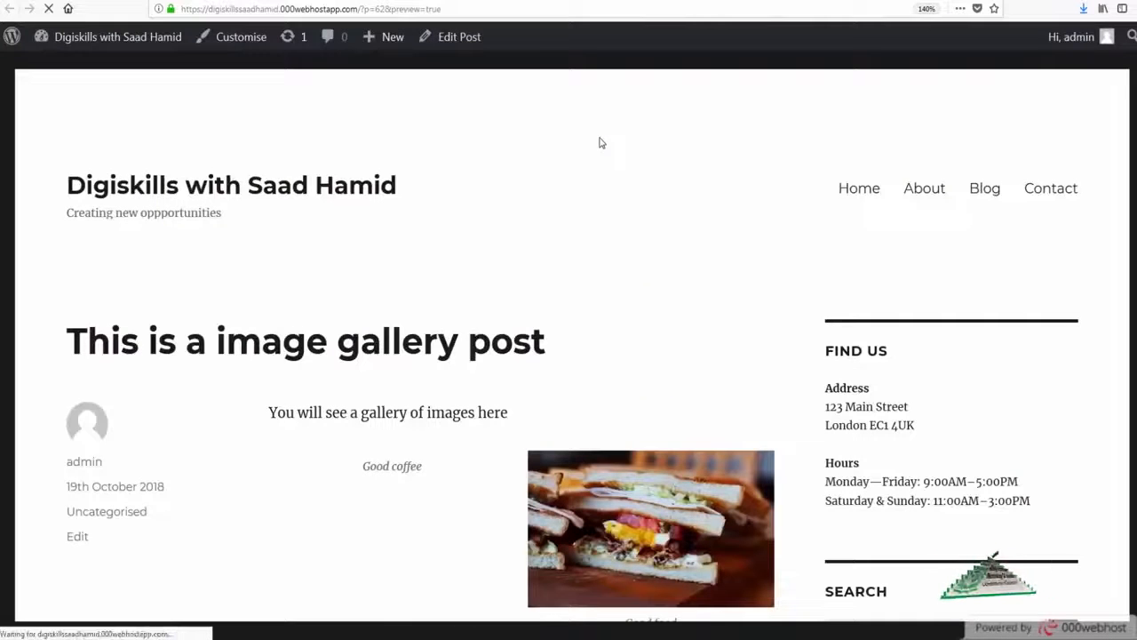
scroll(601, 143, "down", 4)
scroll(601, 143, "up", 3)
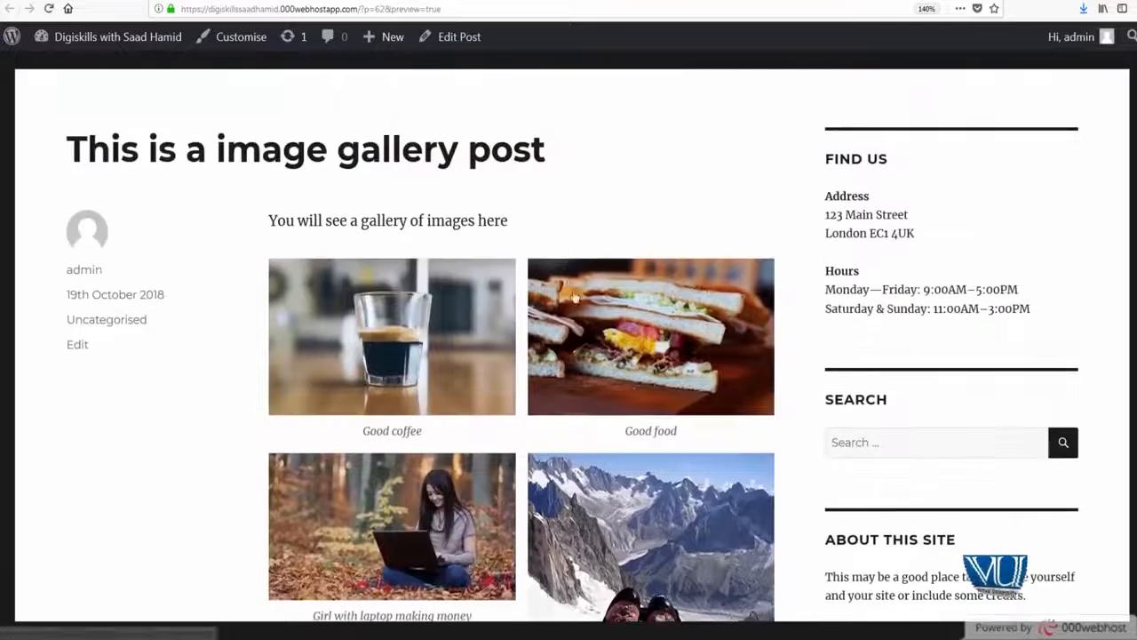
scroll(575, 297, "down", 2)
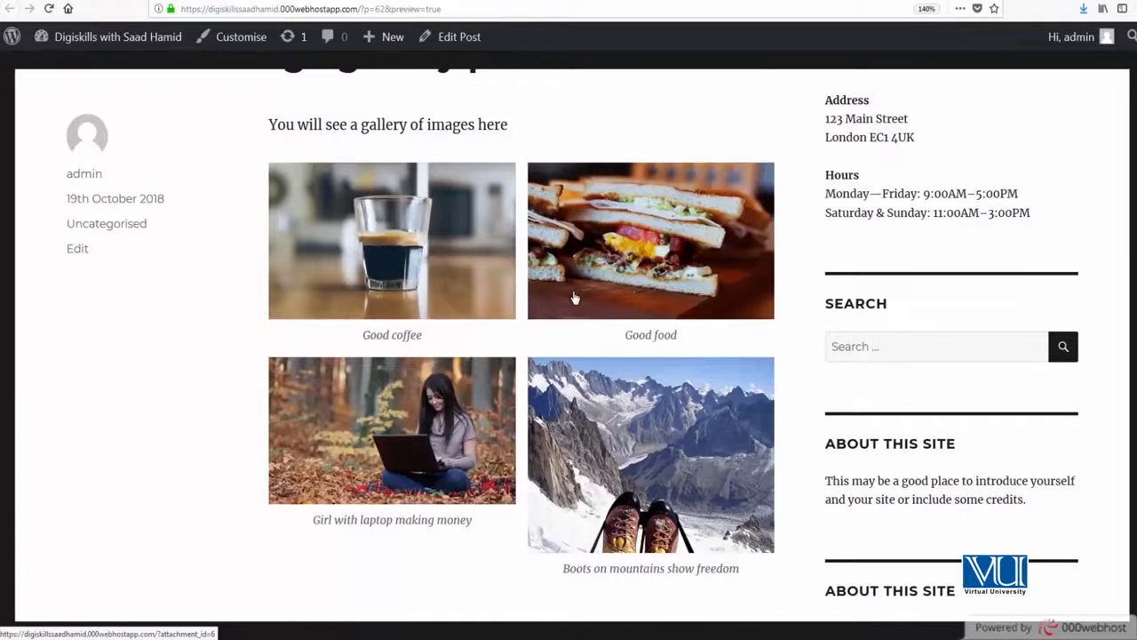
left_click(429, 416)
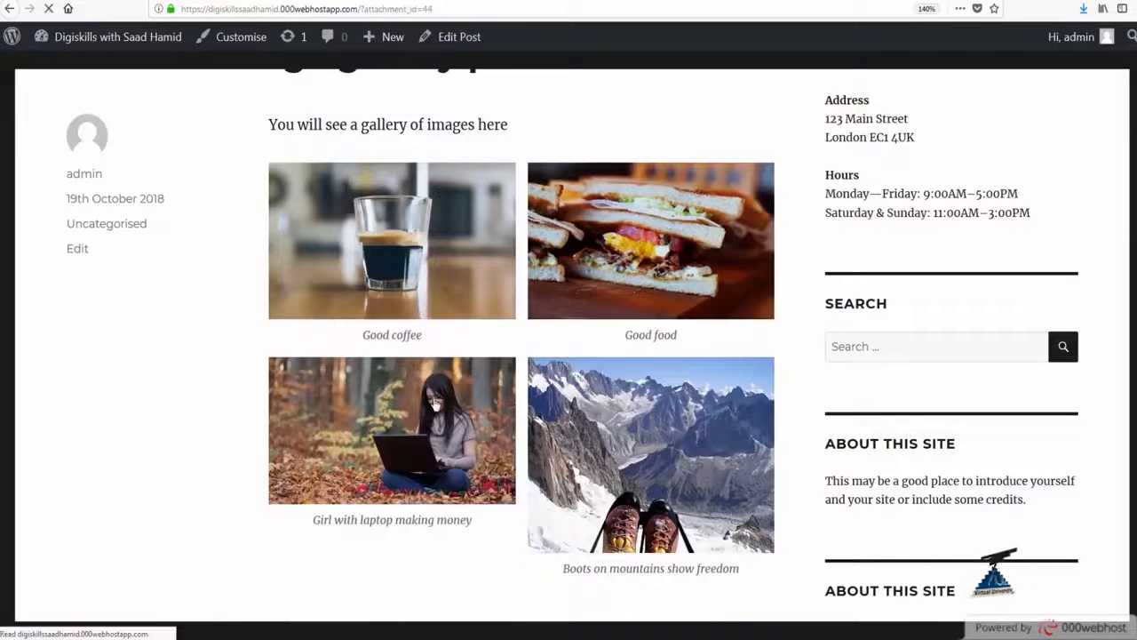
scroll(431, 388, "down", 5)
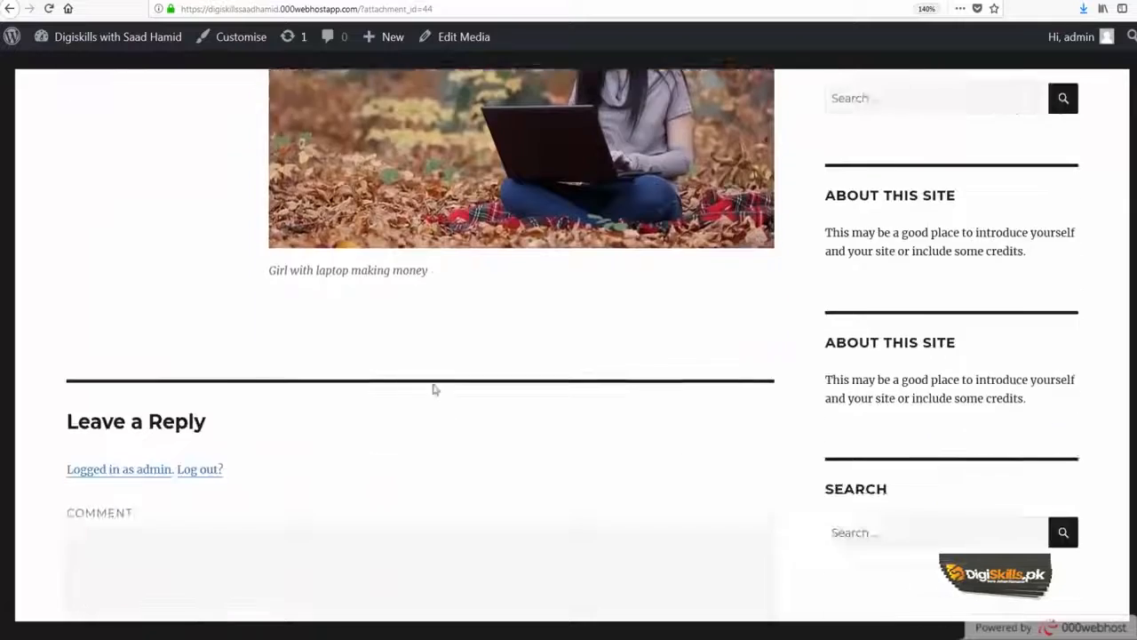
left_click(391, 1)
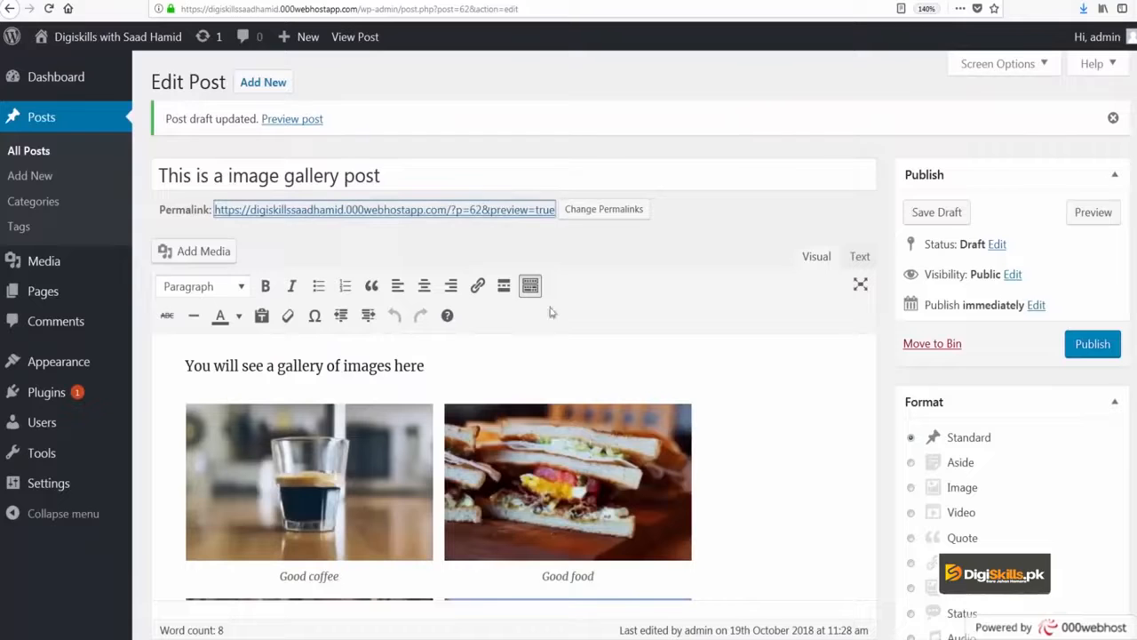
Step: Remove the 'Girl with laptop' image from the gallery and update it
scroll(575, 389, "down", 3)
left_click(575, 389)
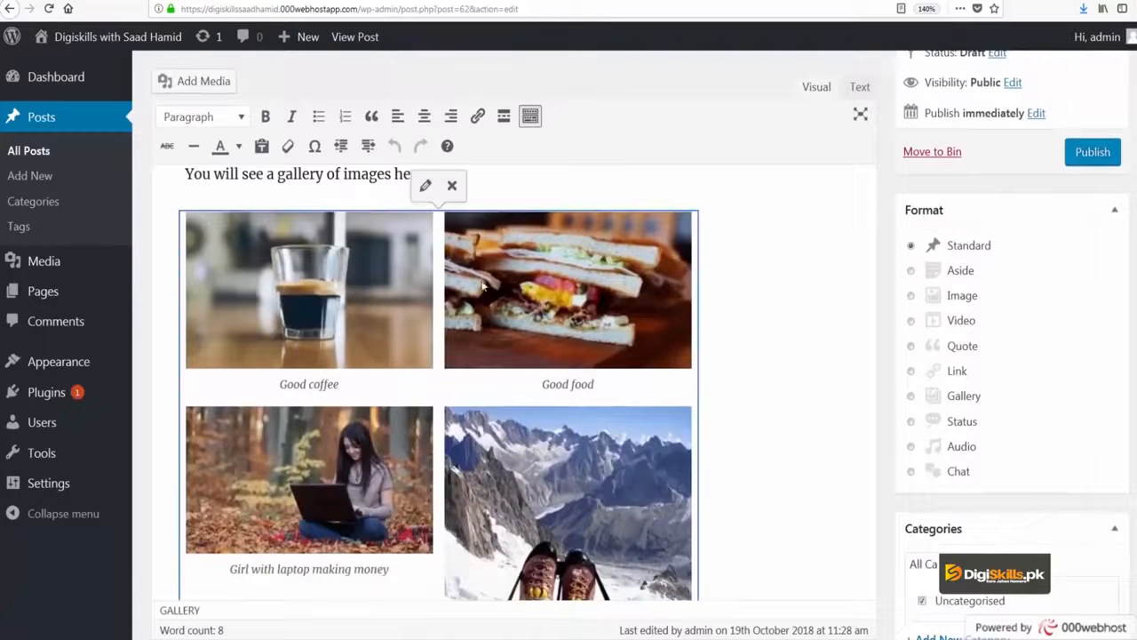
left_click(424, 188)
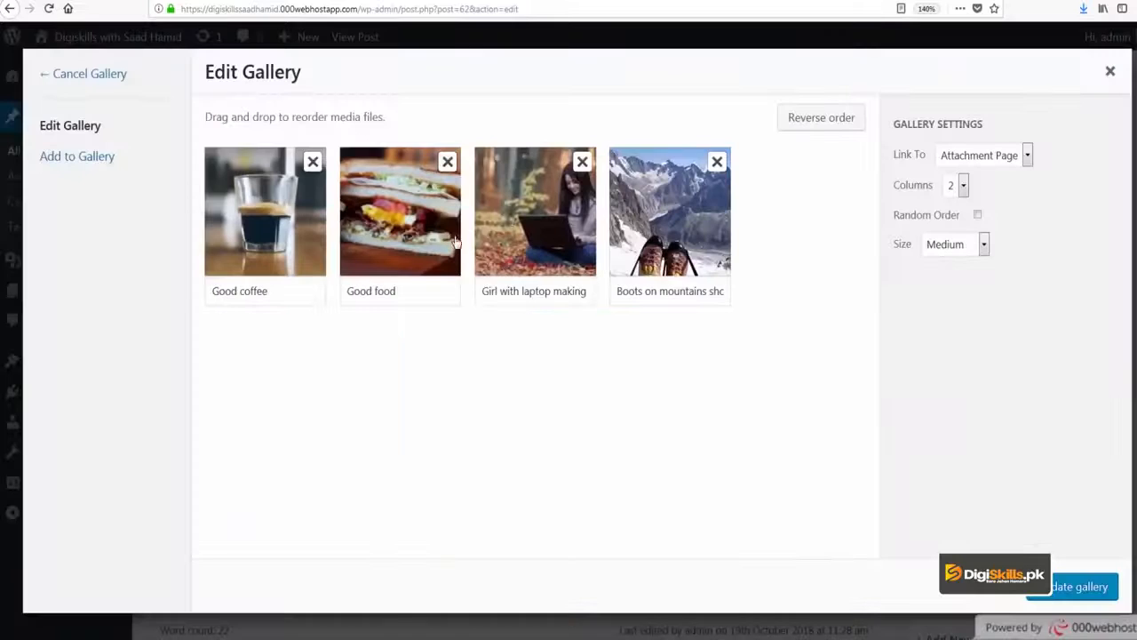
left_click(582, 163)
left_click(1075, 585)
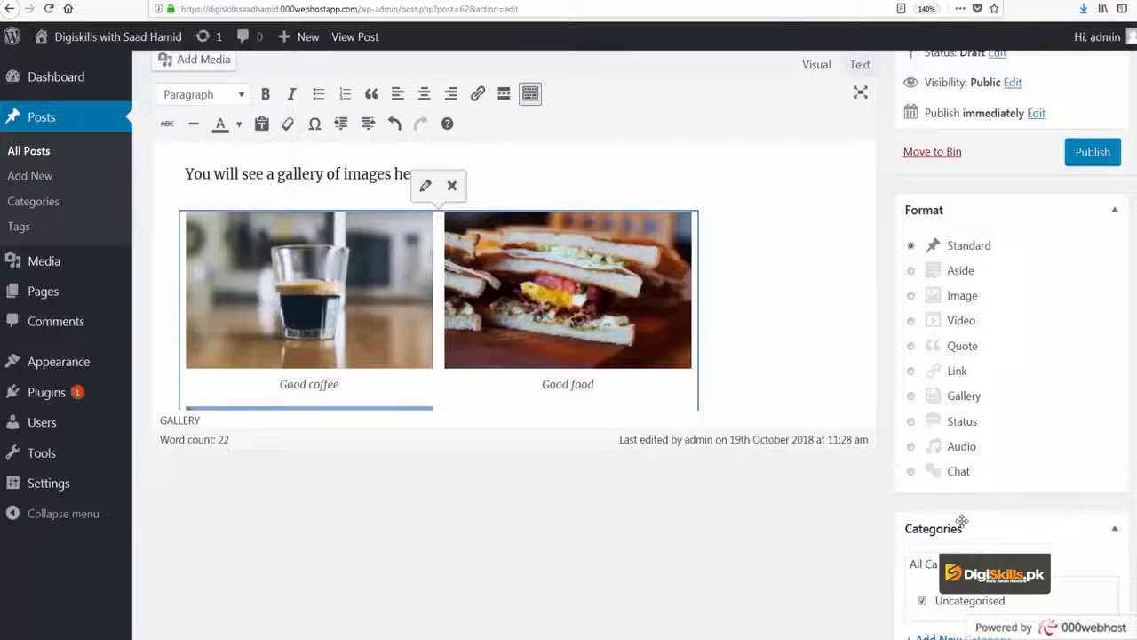
Step: Save the post as a draft
scroll(779, 322, "up", 3)
scroll(786, 306, "down", 5)
scroll(952, 172, "up", 2)
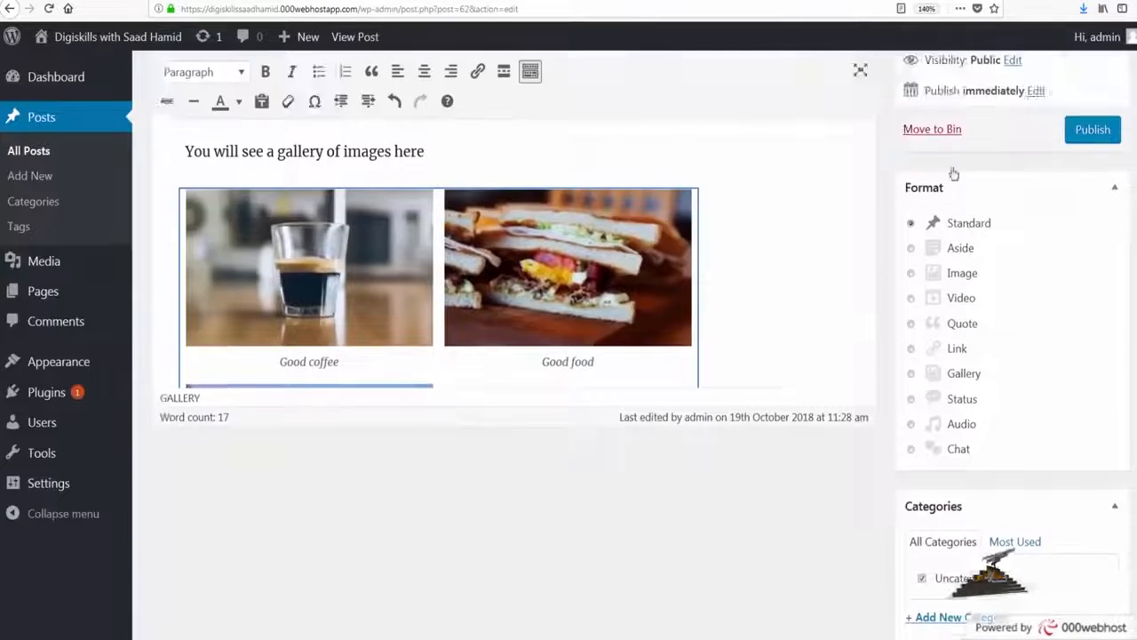
left_click(936, 212)
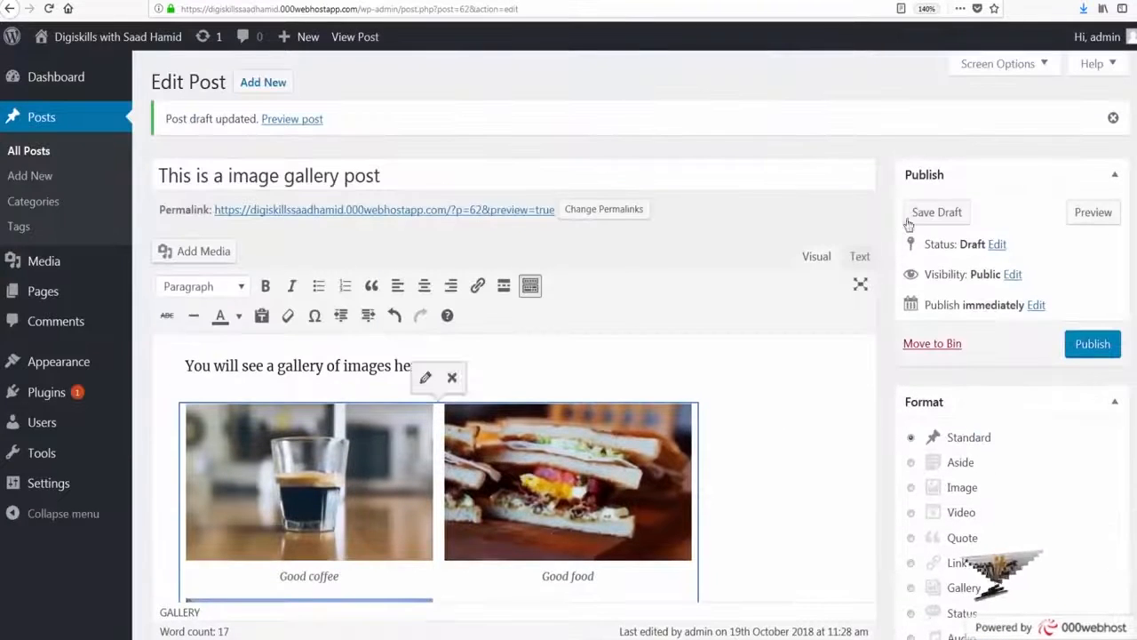
left_click(909, 221)
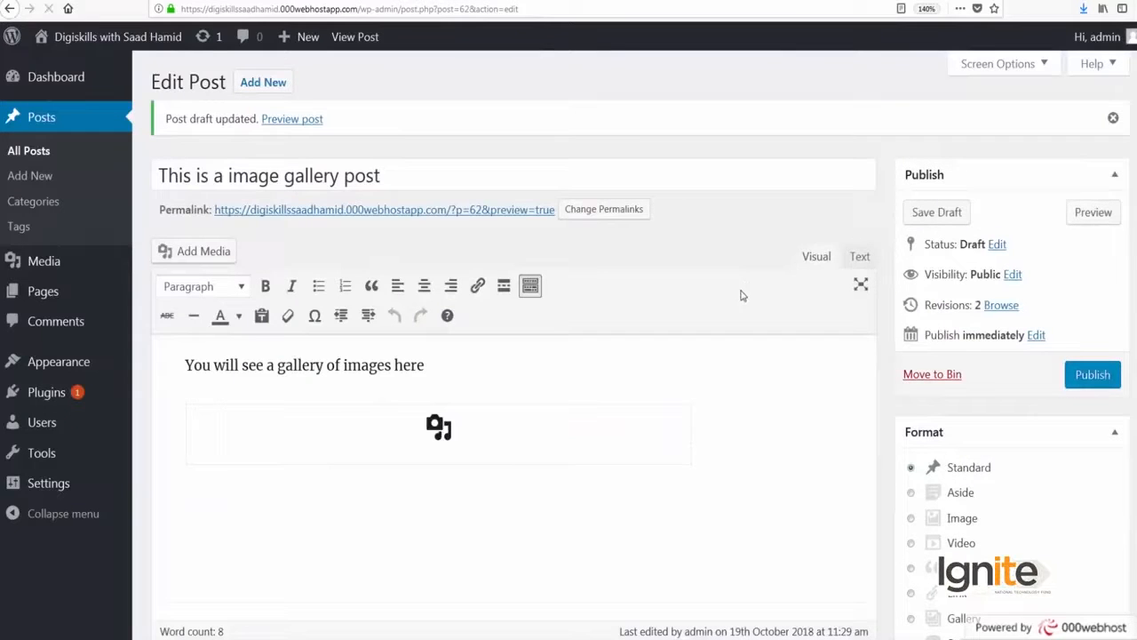
Step: Go to Plugins > Add New
scroll(533, 373, "down", 3)
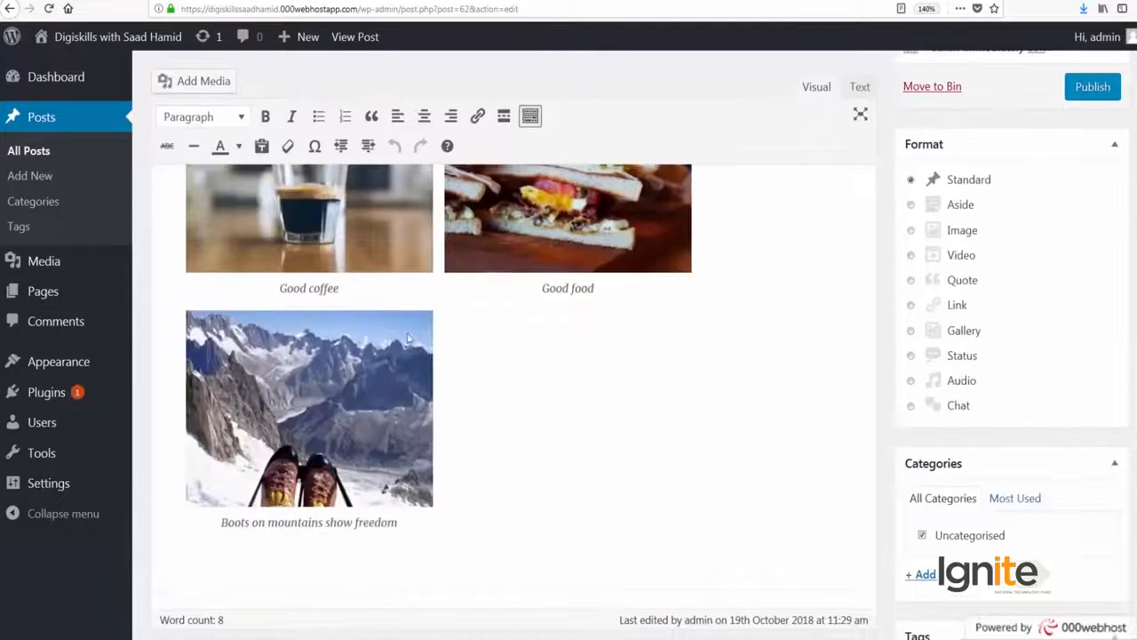
mouse_move(125, 395)
left_click(163, 420)
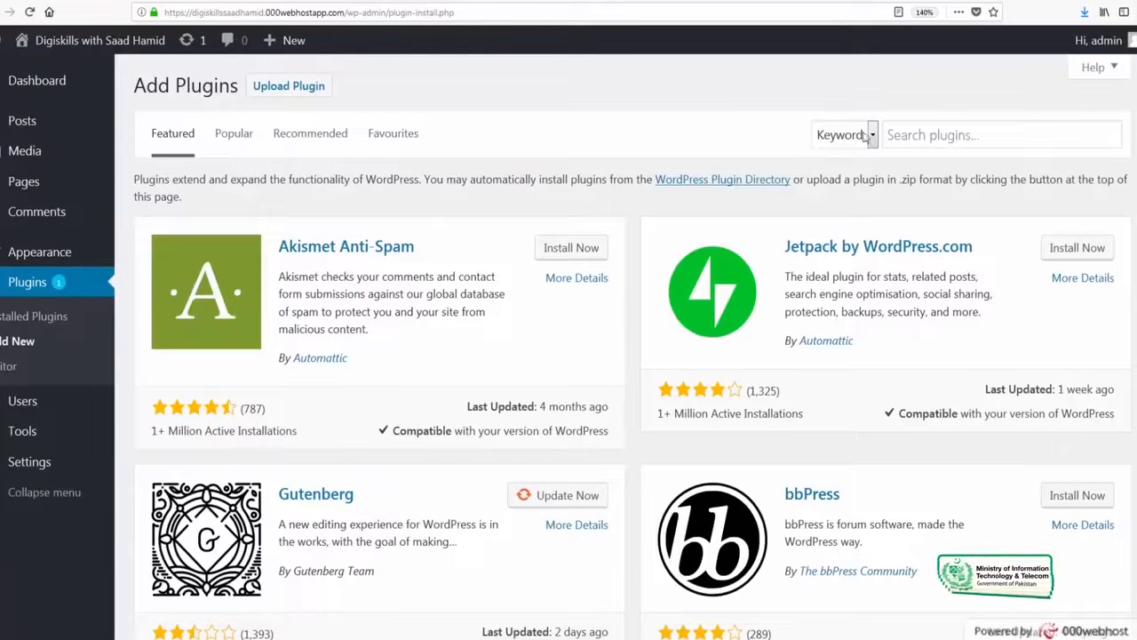
Step: Search plugins for 'nextgen gallery' and install the NextGEN Gallery plugin
left_click(891, 134)
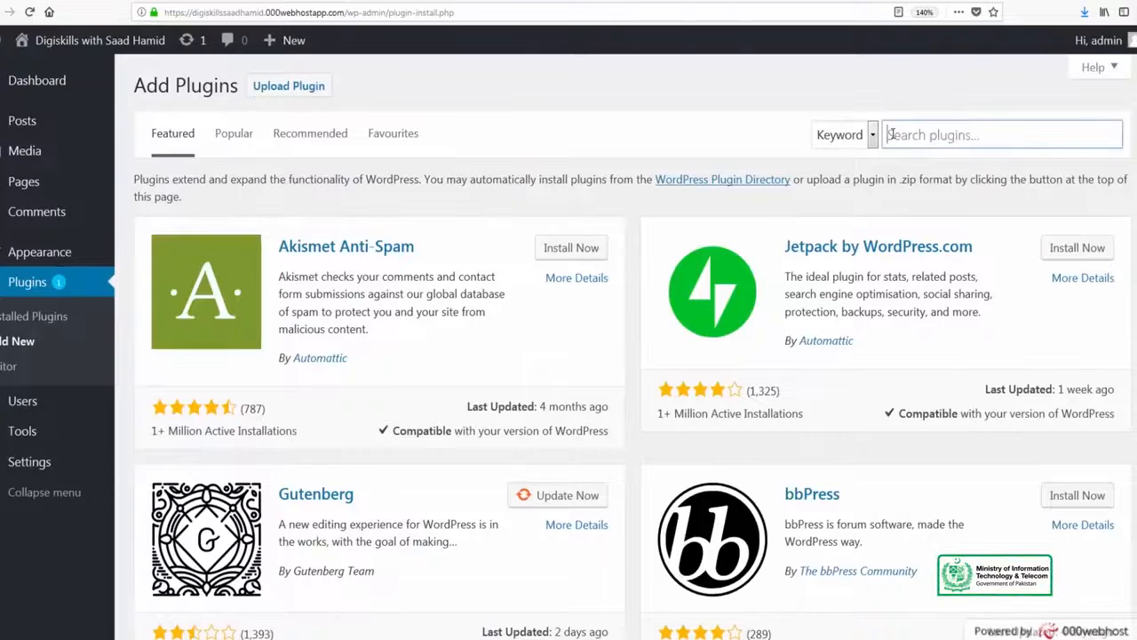
type("re")
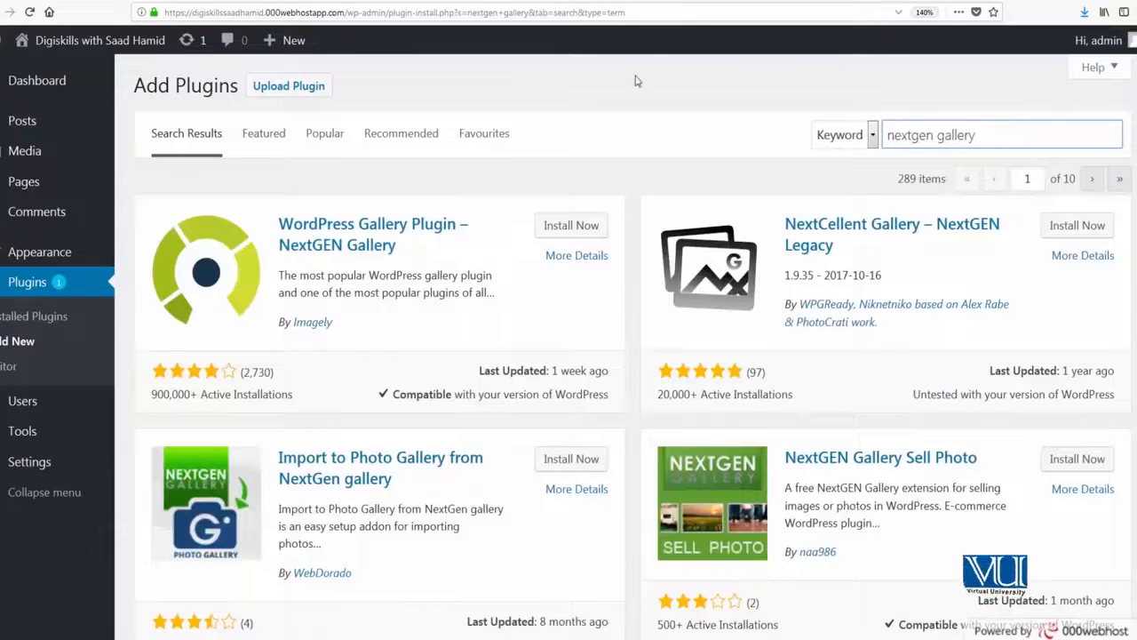
left_click(565, 225)
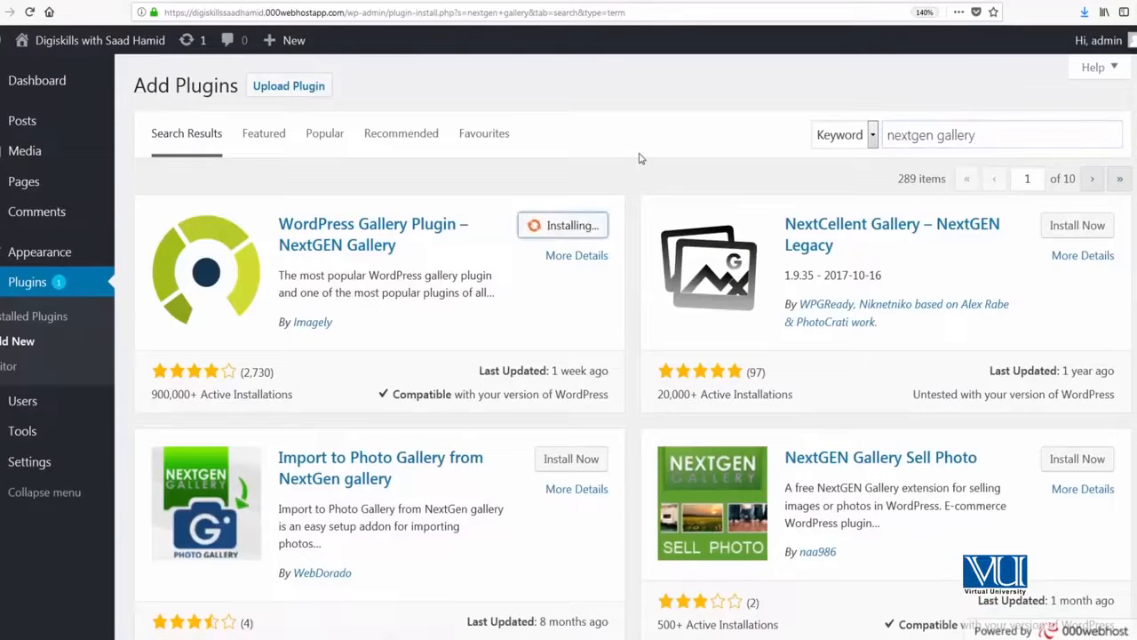